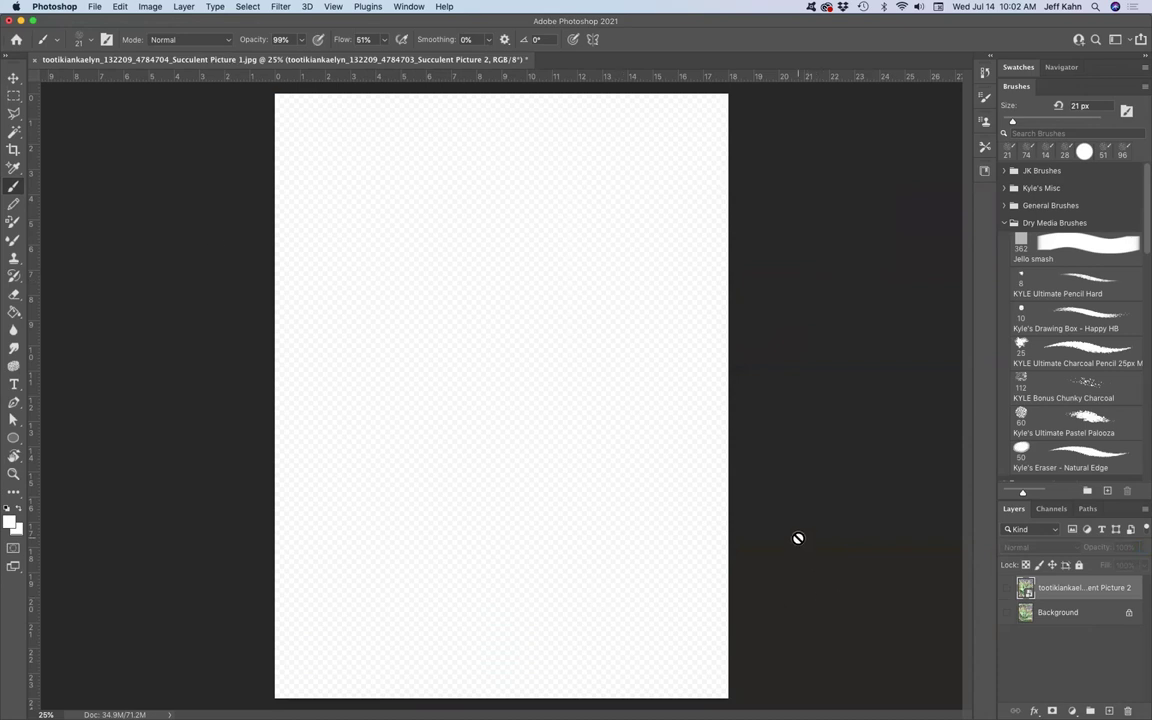
- Turn on the Succulent Picture 2 layer so its photo displays on the canvas
{"action": "left_click", "coordinate": [1005, 588]}
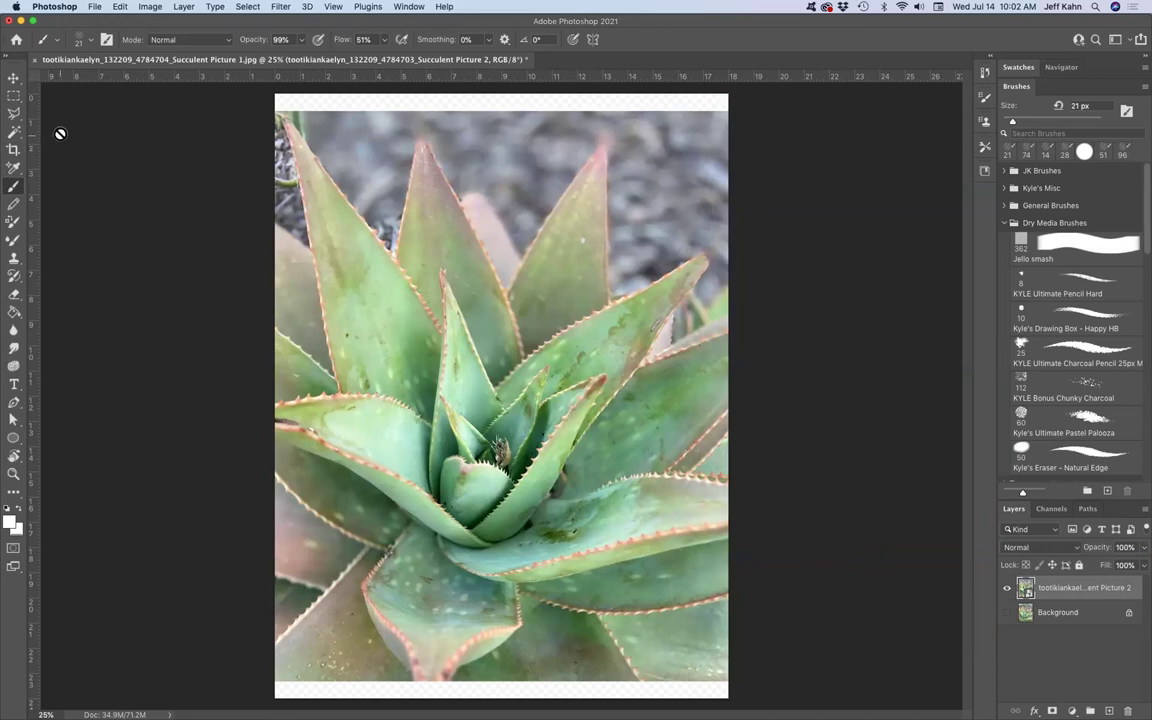
- Shift the succulent photo downward so it covers the empty strip along the canvas top
{"action": "left_click", "coordinate": [12, 78]}
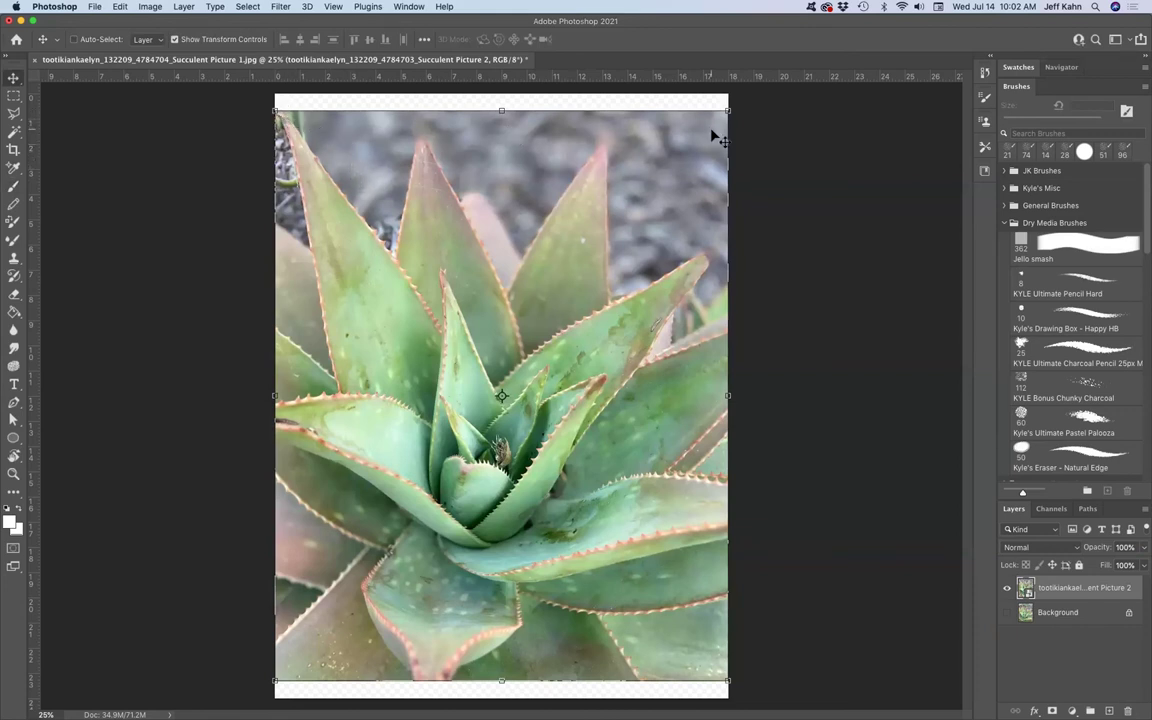
{"action": "left_click_drag", "start_coordinate": [335, 132], "coordinate": [339, 155]}
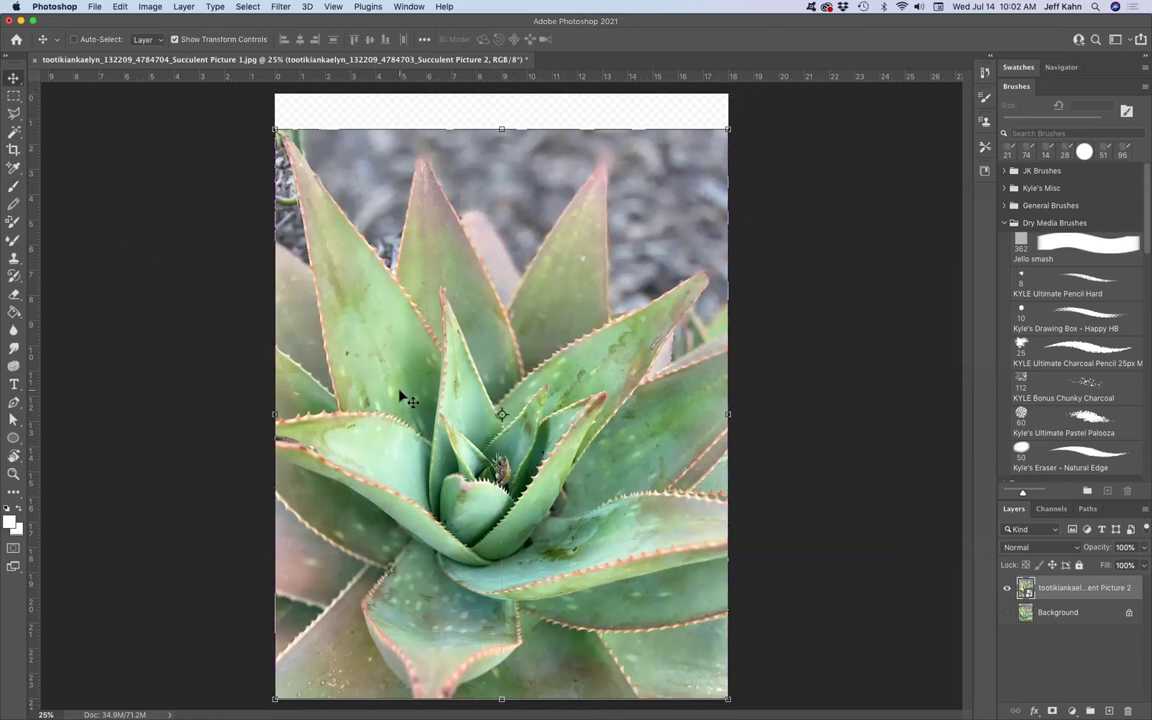
{"action": "left_click", "coordinate": [1008, 615]}
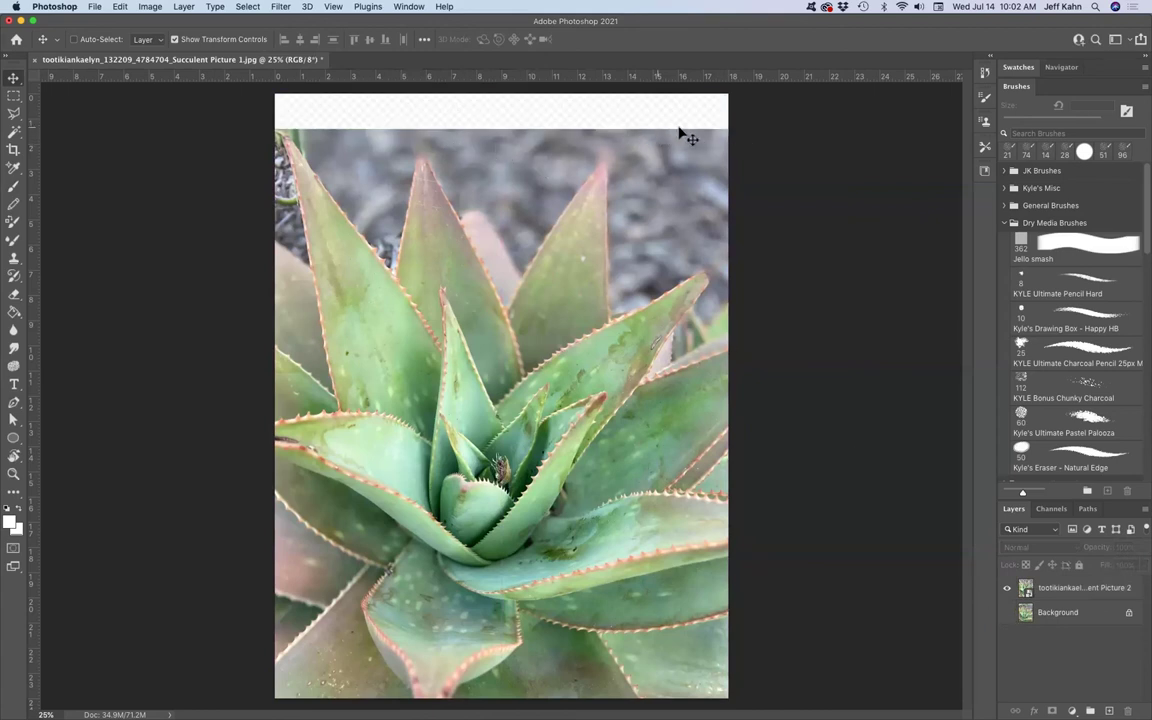
{"action": "key", "text": "alt+]"}
{"action": "key", "text": "m"}
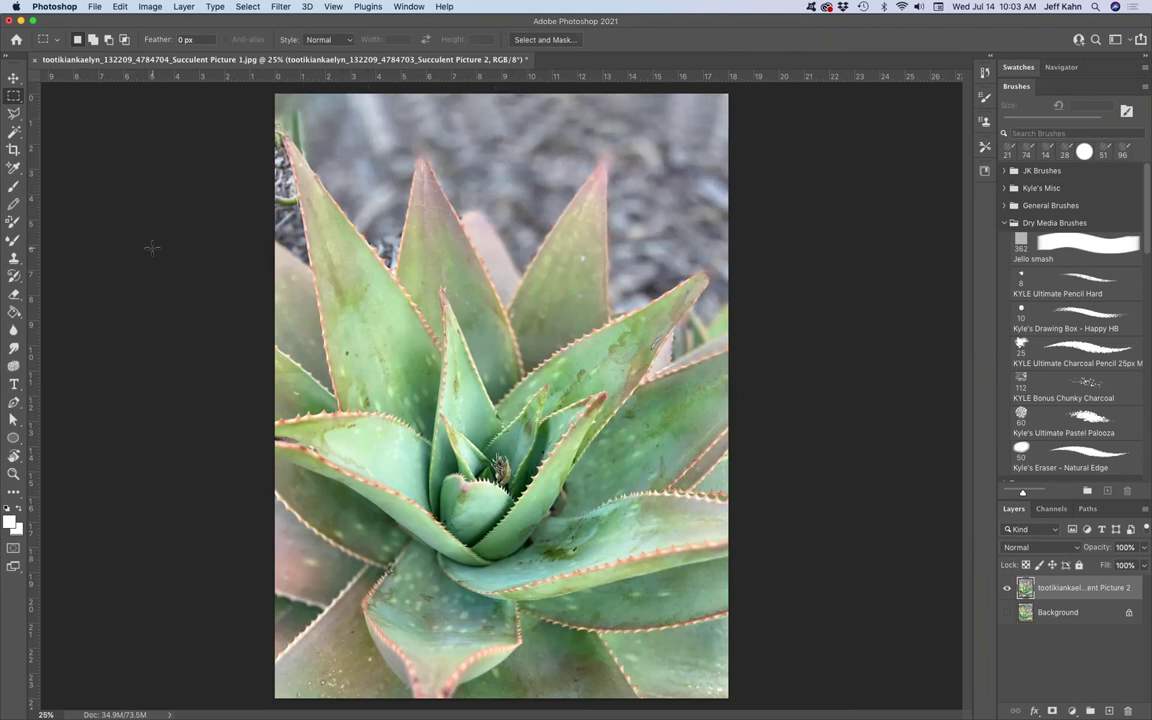
- Compare the two succulent photos, leaving Succulent Picture 2 hidden and the Background photo visible
{"action": "left_click", "coordinate": [1007, 612]}
{"action": "left_click", "coordinate": [1007, 589]}
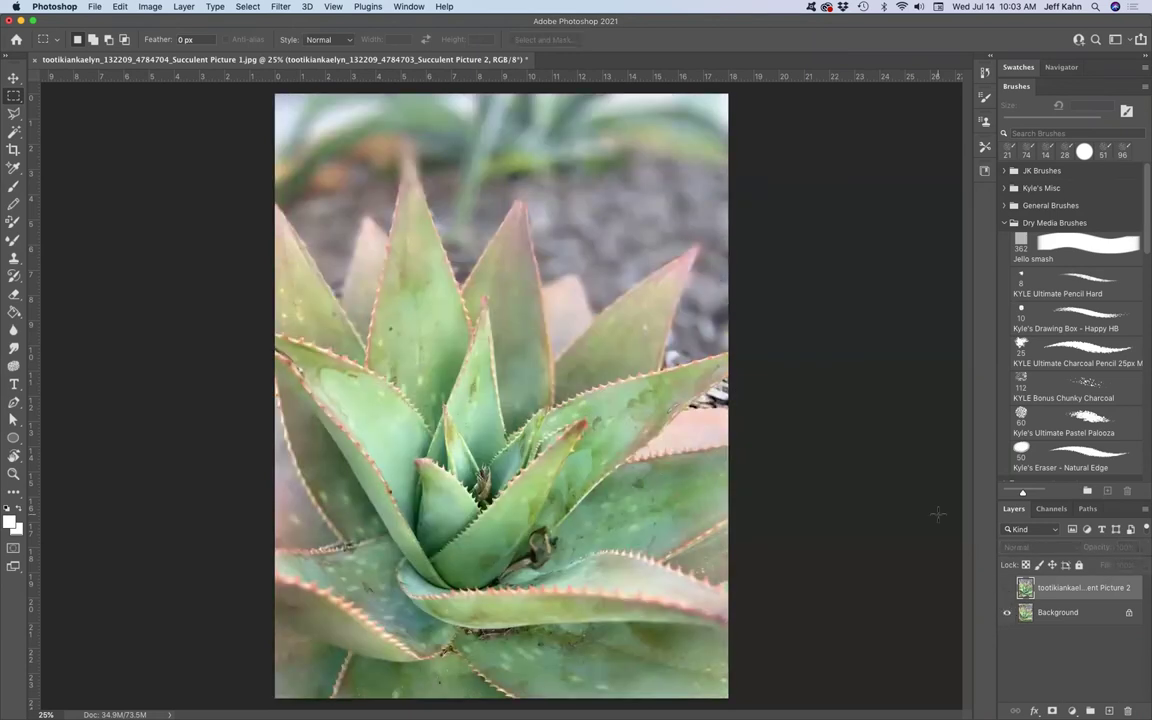
{"action": "left_click", "coordinate": [1007, 589]}
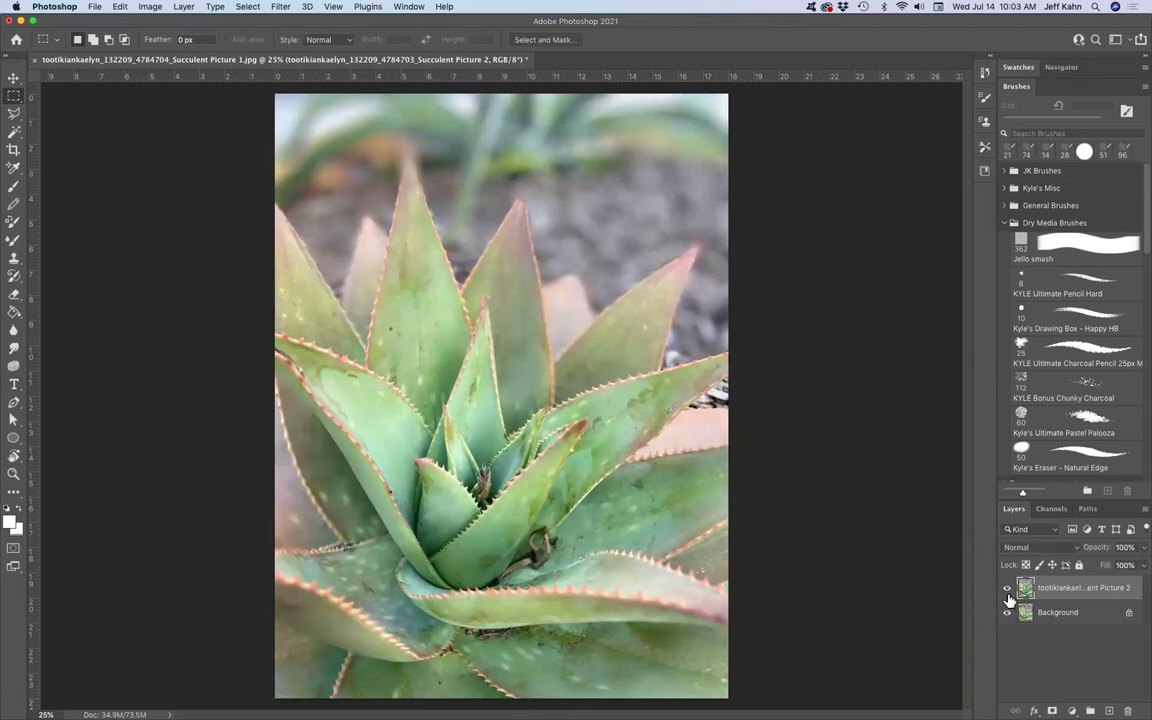
{"action": "left_click", "coordinate": [1008, 590]}
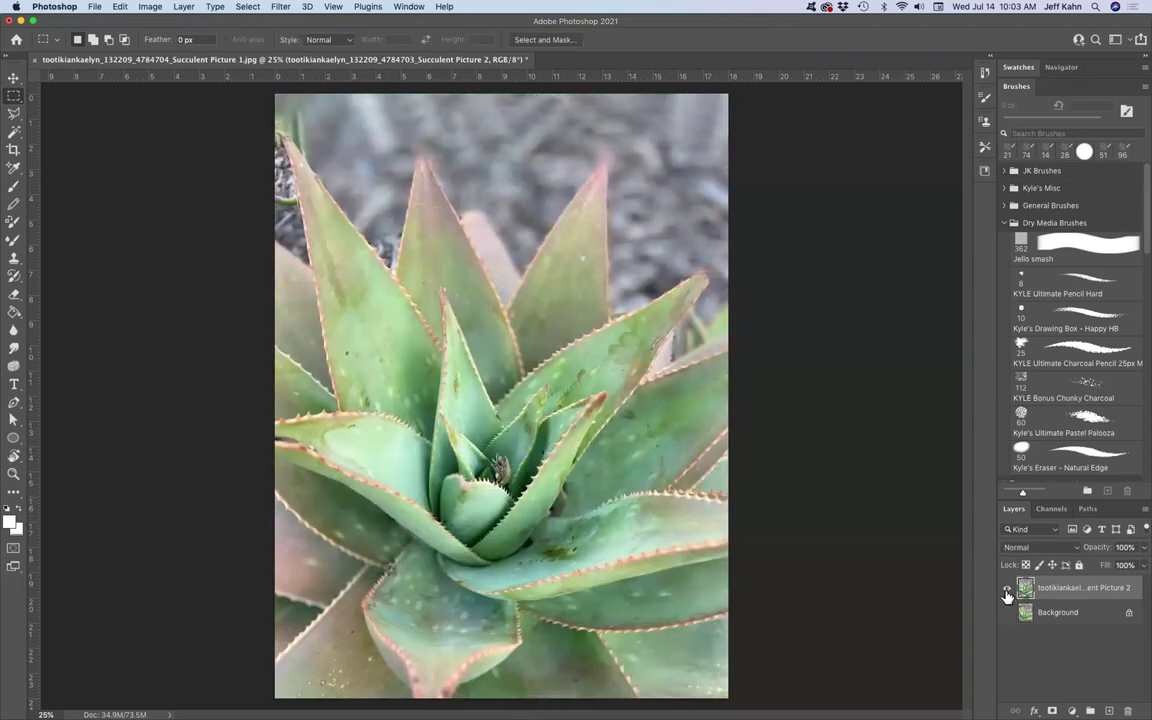
{"action": "left_click", "coordinate": [1006, 590]}
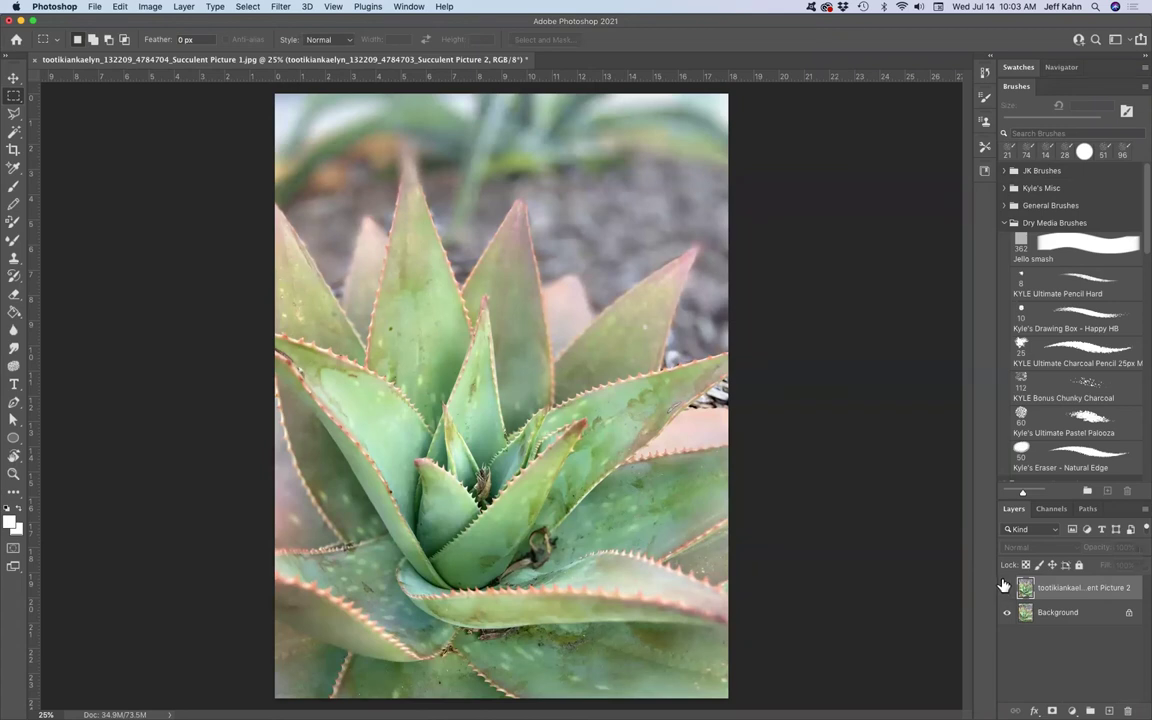
{"action": "left_click", "coordinate": [1006, 589]}
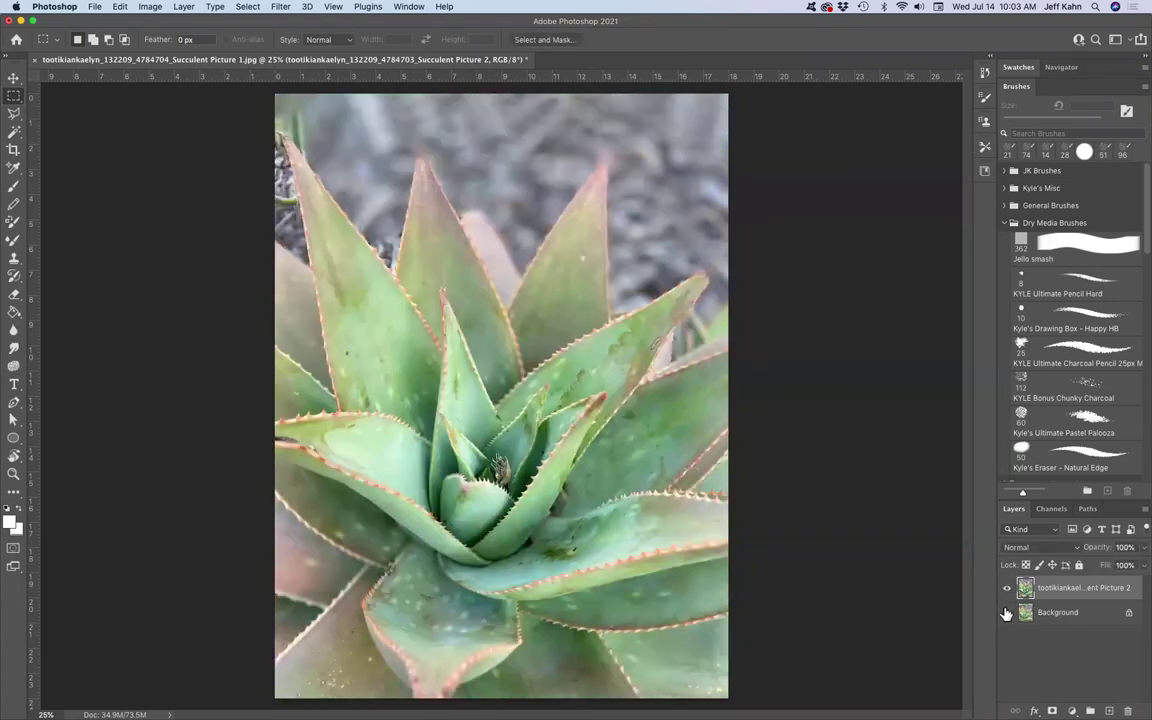
{"action": "left_click", "coordinate": [1005, 612], "text": "alt"}
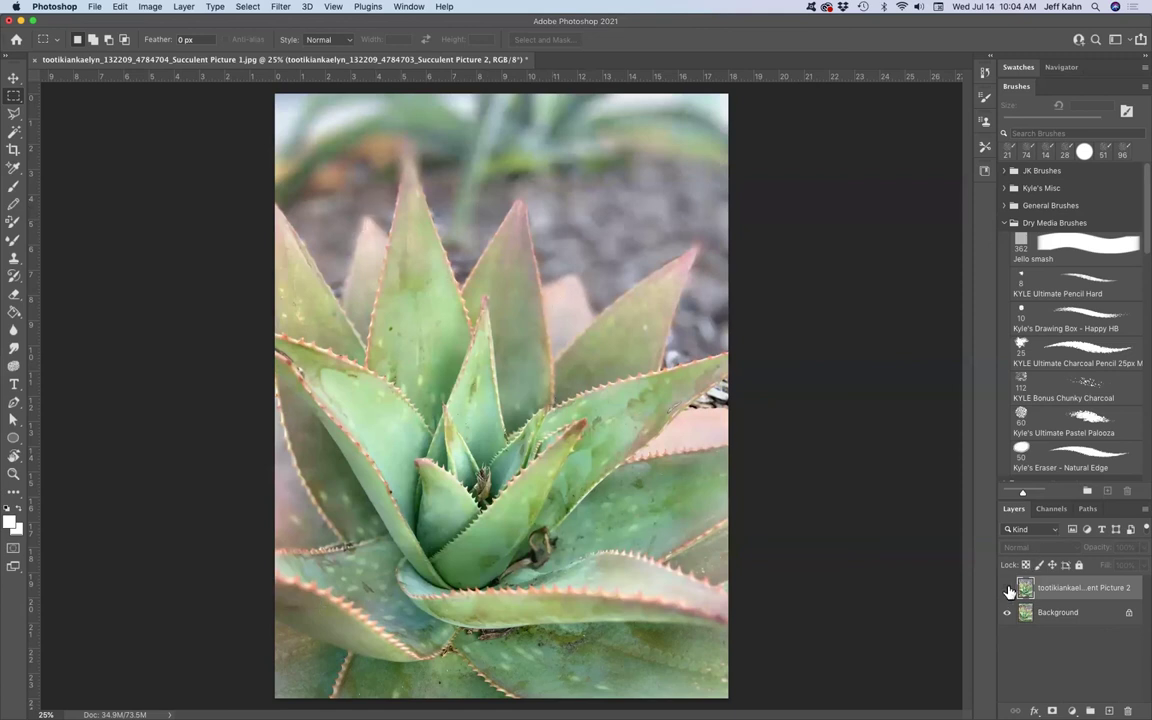
{"action": "left_click", "coordinate": [1005, 613], "text": "alt"}
{"action": "left_click", "coordinate": [1005, 613]}
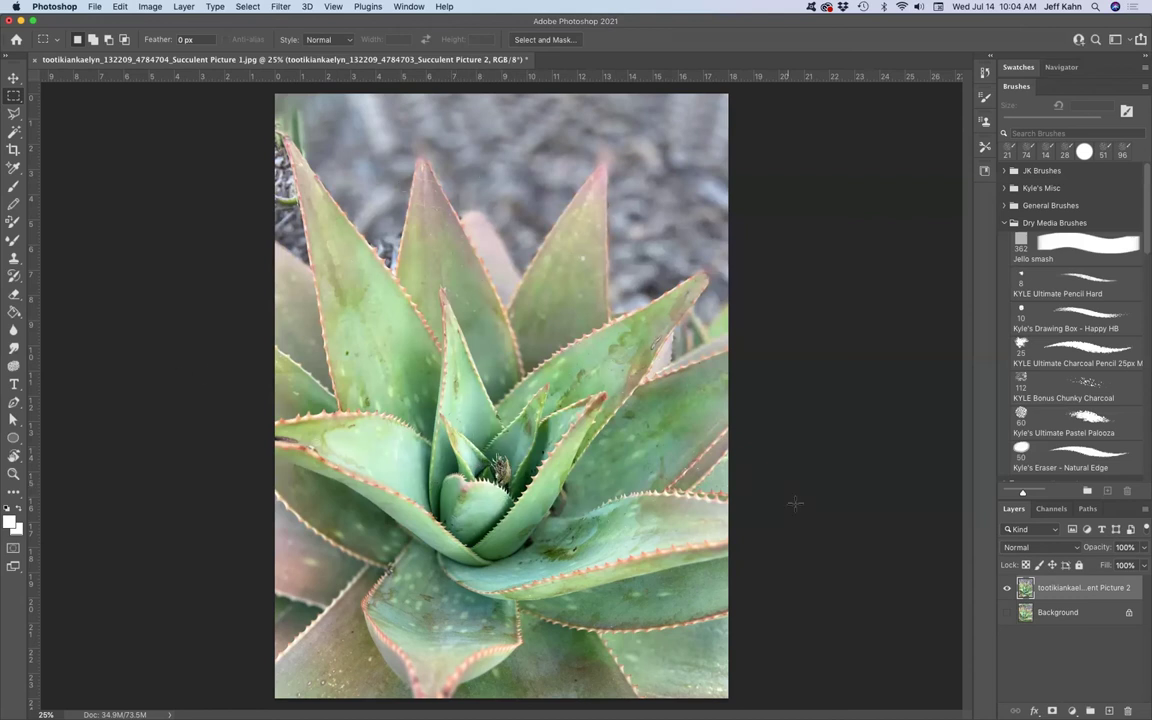
{"action": "left_click", "coordinate": [1007, 588]}
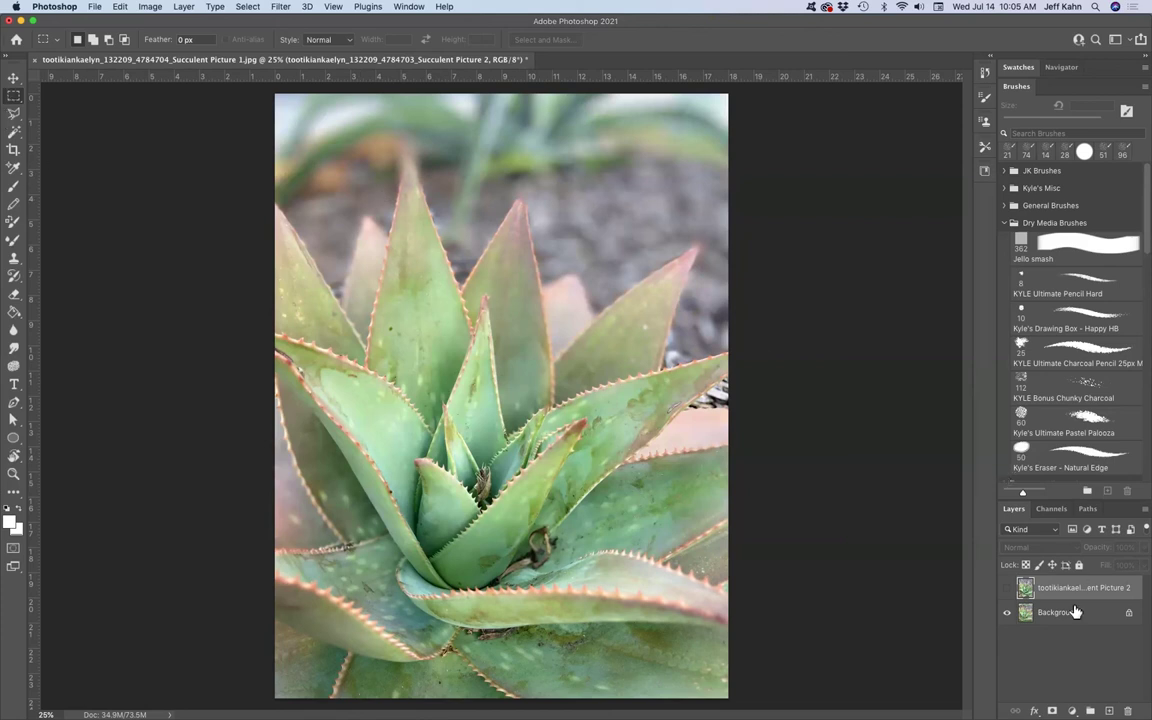
- Add Layer 1 and Layer 2, then paint blue brush lines along the leaf edges
{"action": "left_click", "coordinate": [1109, 710]}
{"action": "left_click", "coordinate": [1109, 710]}
{"action": "key", "text": "b"}
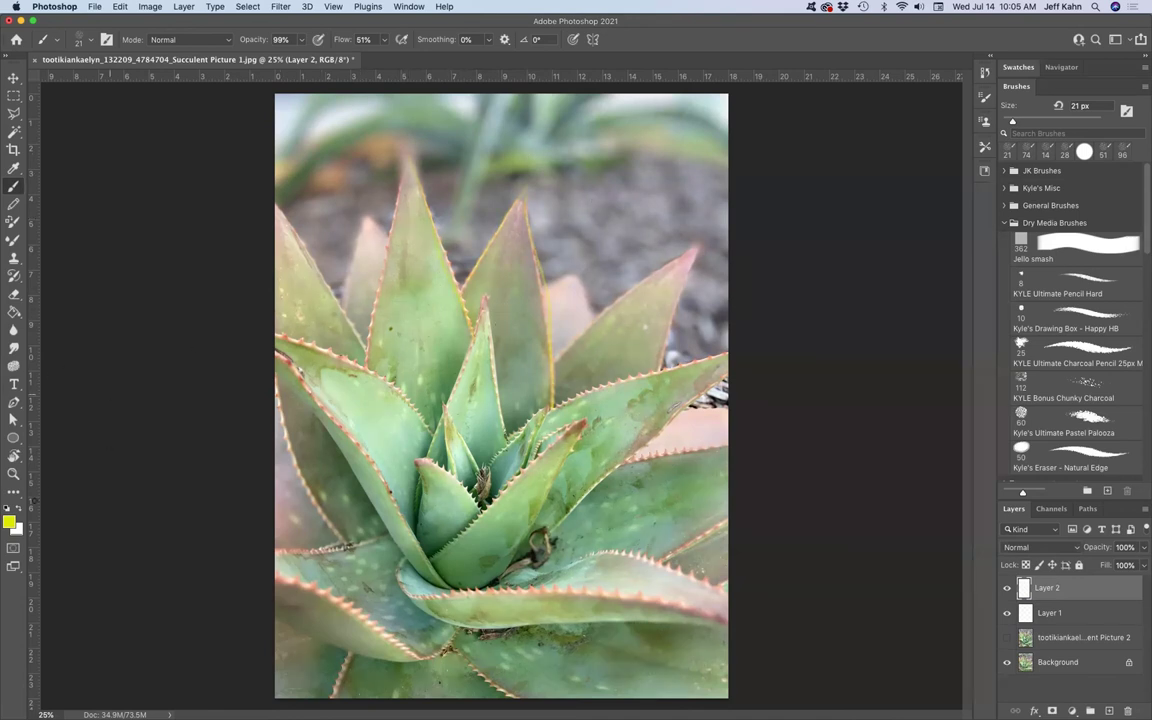
{"action": "mouse_move", "coordinate": [545, 400]}
{"action": "left_mouse_down"}
{"action": "mouse_move", "coordinate": [528, 210]}
{"action": "mouse_move", "coordinate": [552, 350]}
{"action": "mouse_move", "coordinate": [547, 405]}
{"action": "left_mouse_up"}
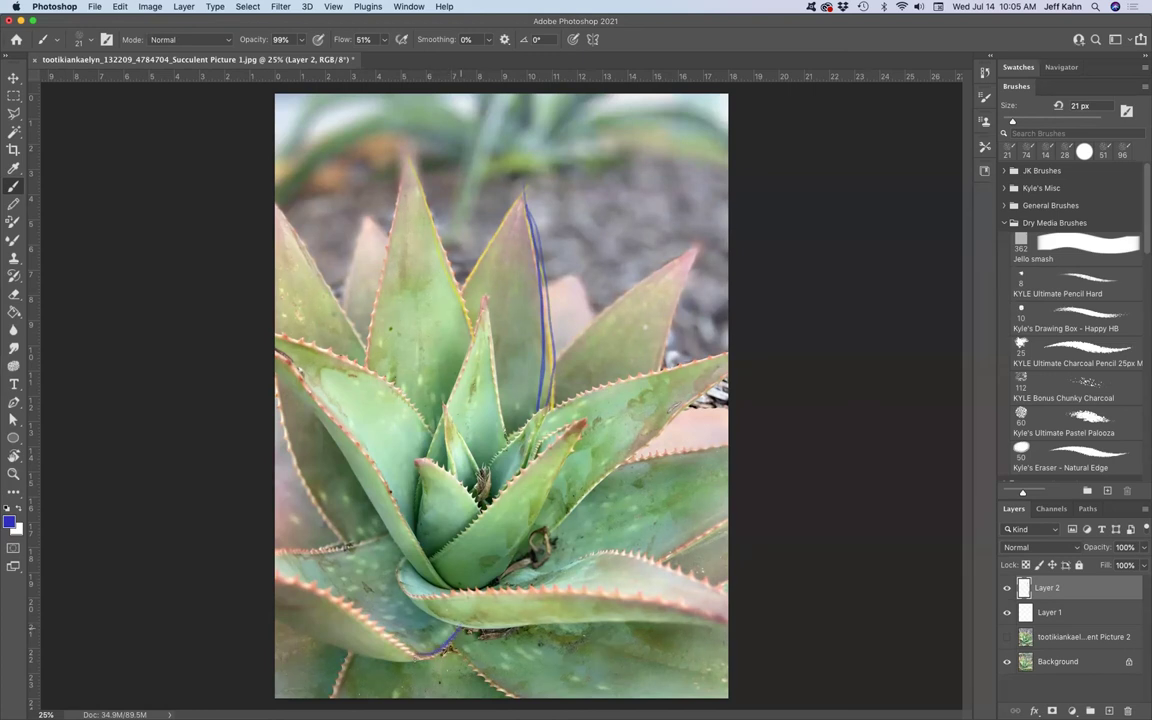
{"action": "left_click_drag", "start_coordinate": [410, 658], "coordinate": [460, 630]}
{"action": "mouse_move", "coordinate": [551, 398]}
{"action": "left_mouse_down"}
{"action": "mouse_move", "coordinate": [543, 310]}
{"action": "mouse_move", "coordinate": [552, 400]}
{"action": "left_mouse_up"}
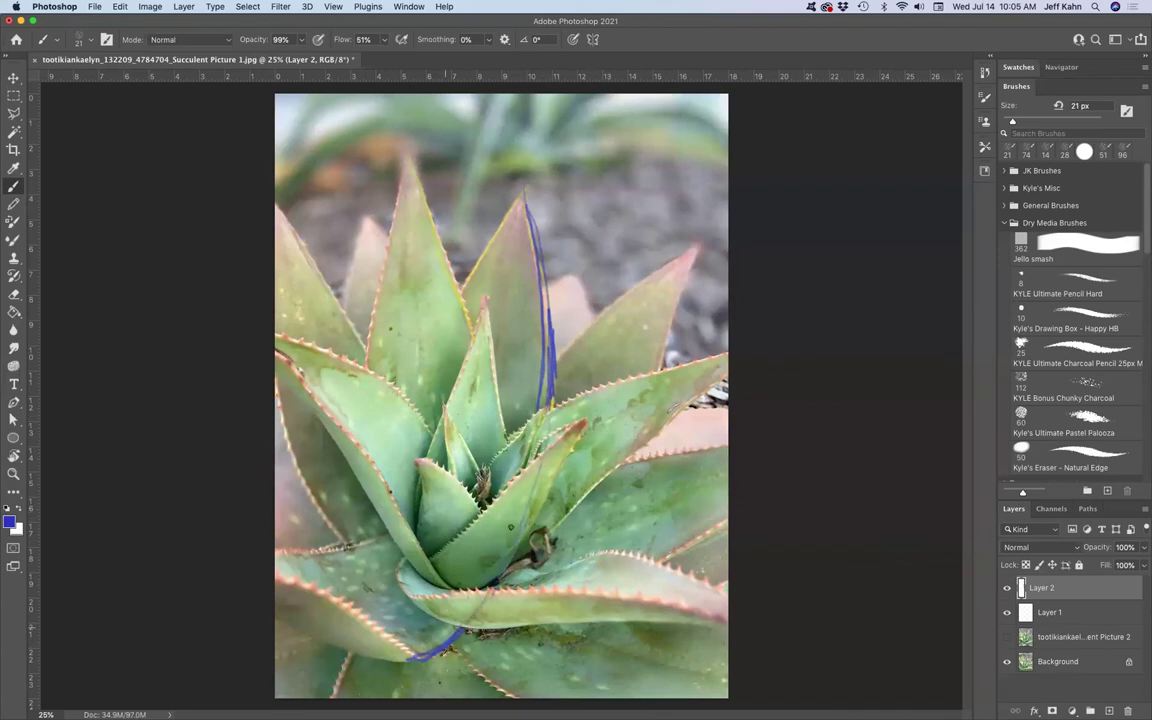
{"action": "key", "text": "m"}
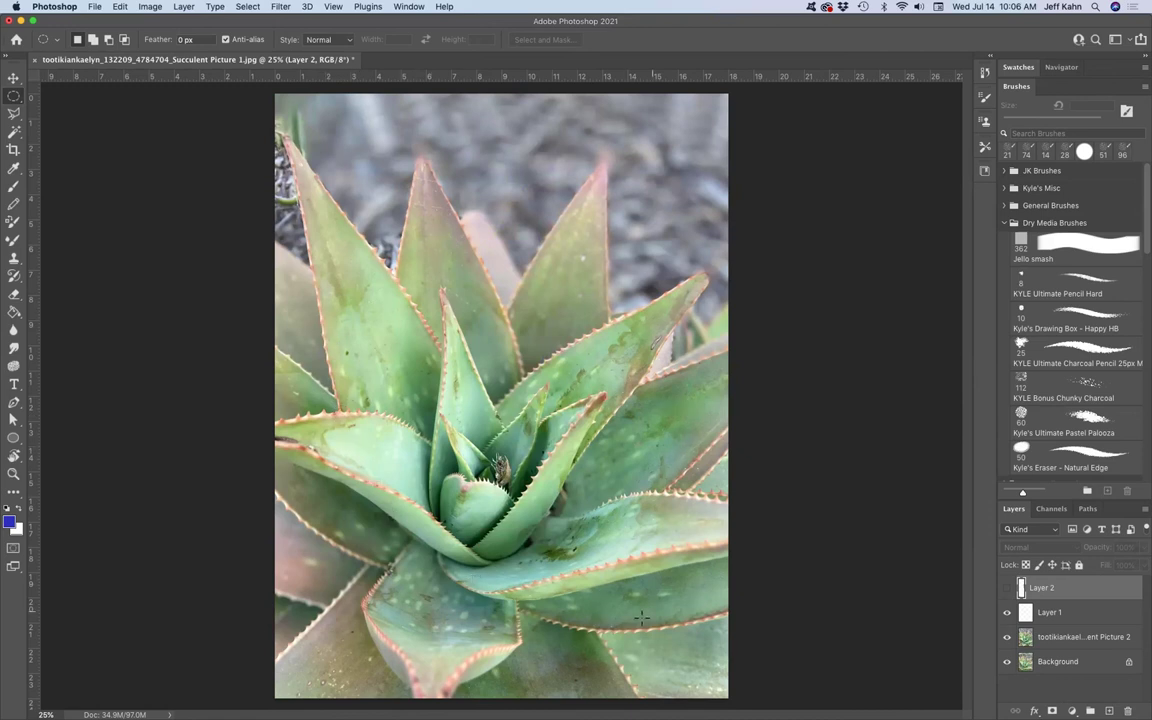
- Hide the top photo and create an empty Layer 3 directly above Background
{"action": "left_click", "coordinate": [1008, 637]}
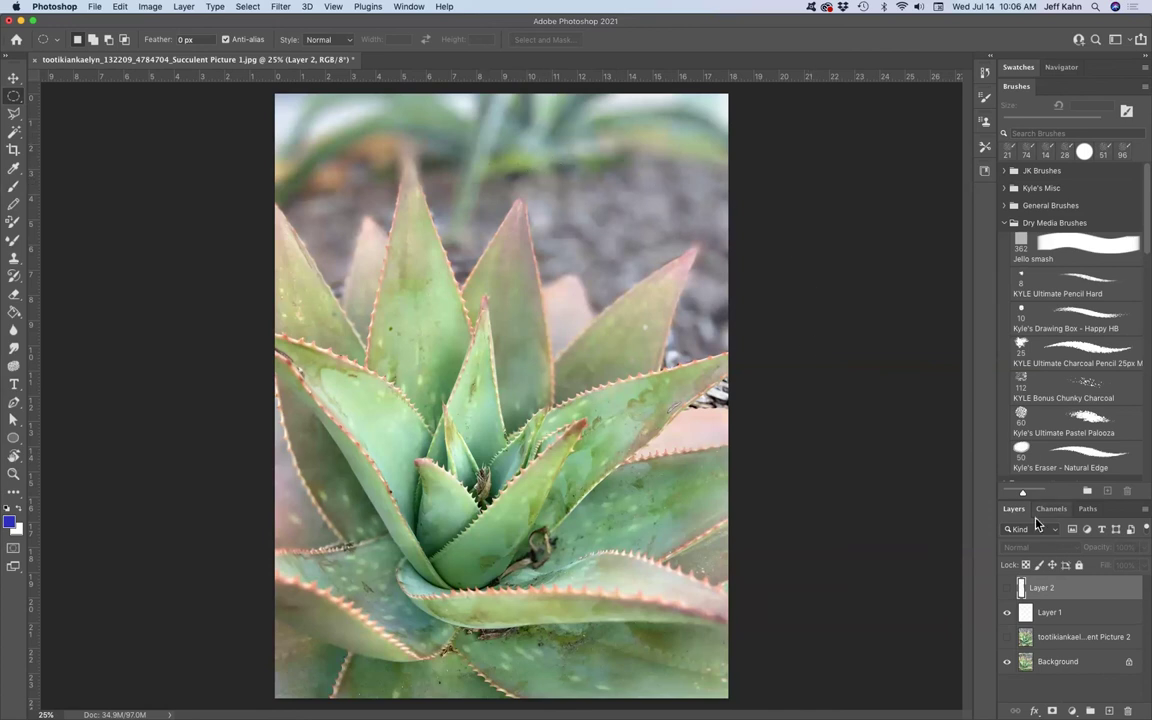
{"action": "key", "text": "super+shift+alt+n"}
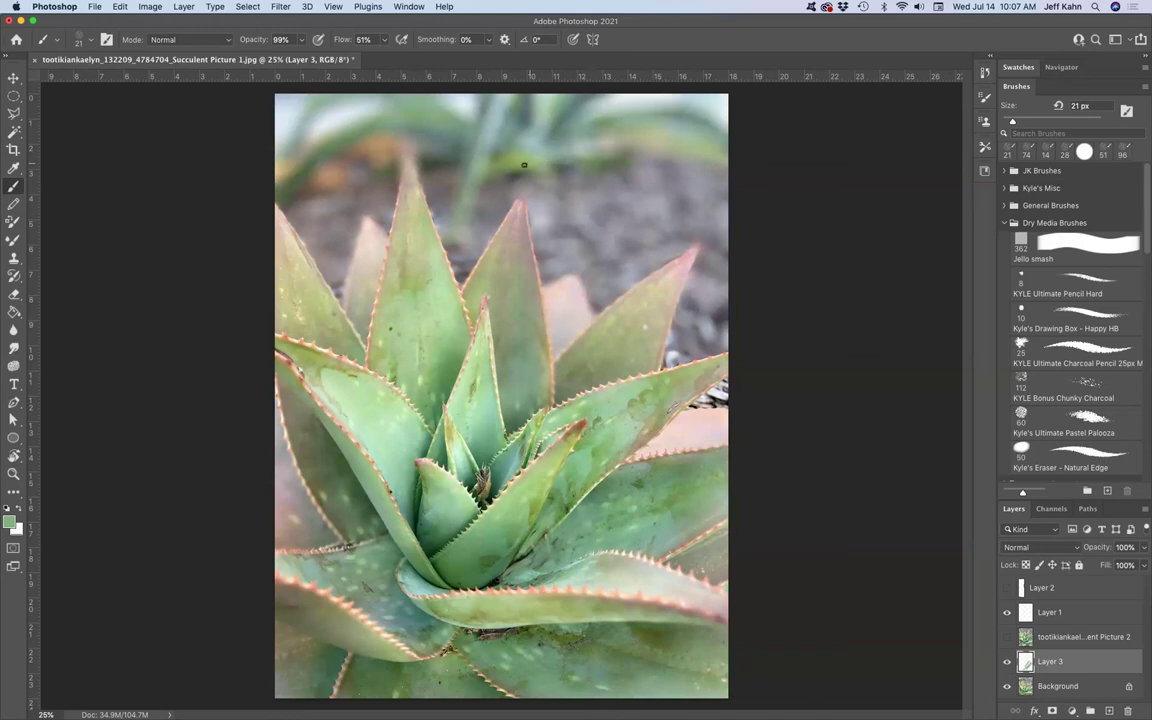
- Paint a soft grey haze on Layer 3 with a 197 px brush at 73% opacity
{"action": "mouse_move", "coordinate": [506, 168]}
{"action": "left_mouse_down"}
{"action": "mouse_move", "coordinate": [560, 168]}
{"action": "mouse_move", "coordinate": [590, 186]}
{"action": "left_mouse_up"}
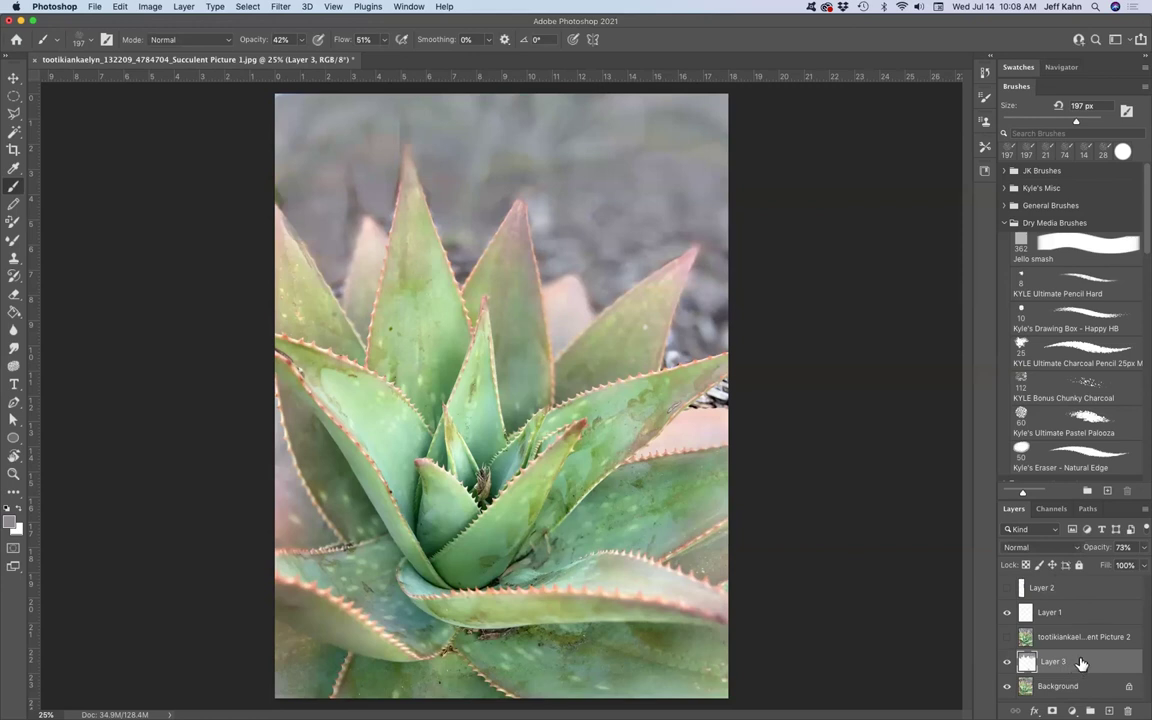
{"action": "left_click", "coordinate": [1067, 594]}
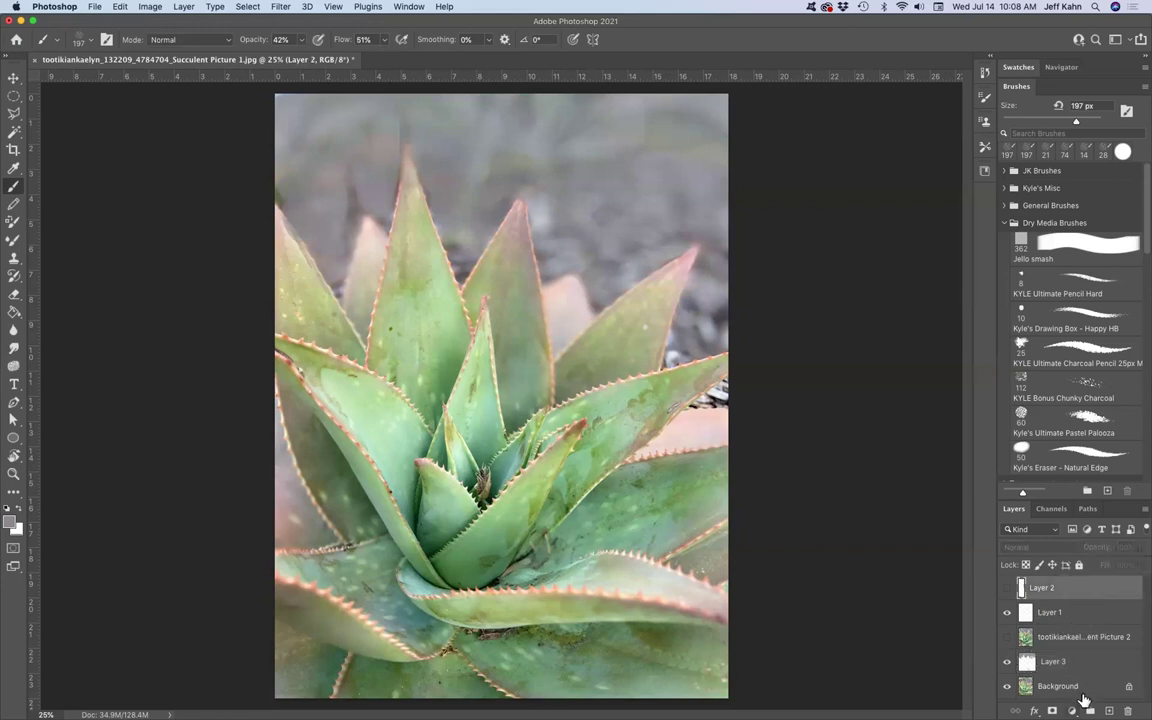
- Add a Black & White adjustment layer and enlarge its Properties panel to show every colour slider
{"action": "left_click", "coordinate": [1072, 710]}
{"action": "left_click", "coordinate": [1090, 590]}
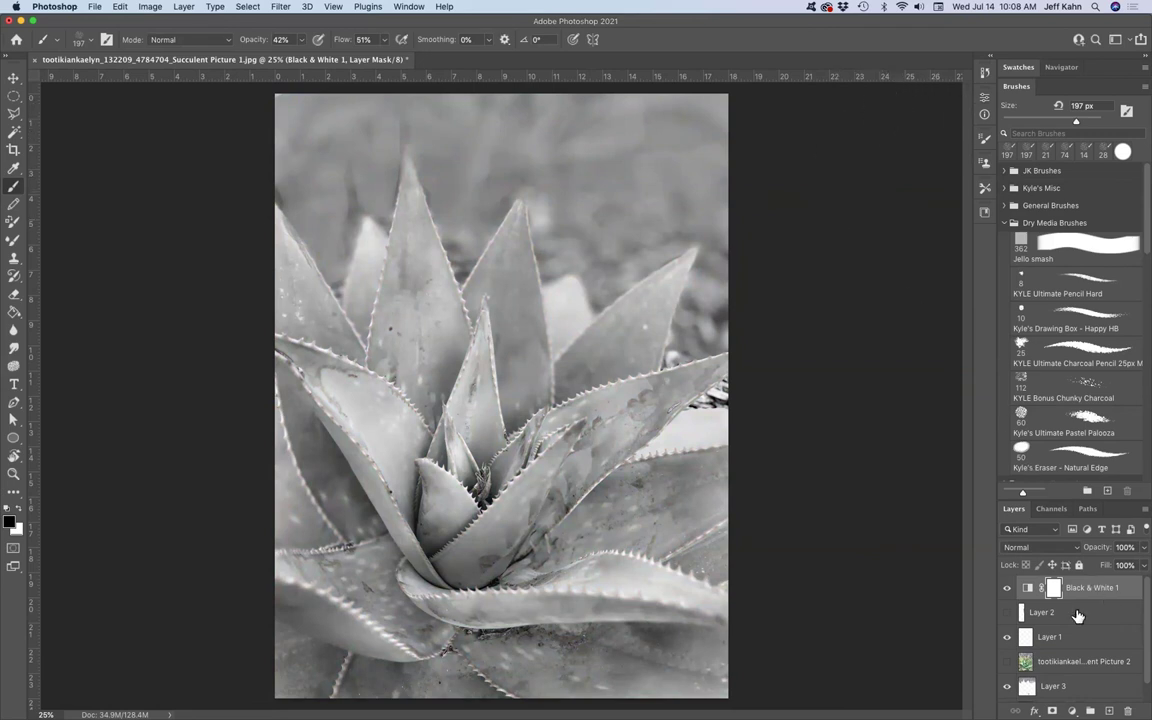
{"action": "left_click", "coordinate": [1025, 590]}
{"action": "double_click", "coordinate": [1025, 590]}
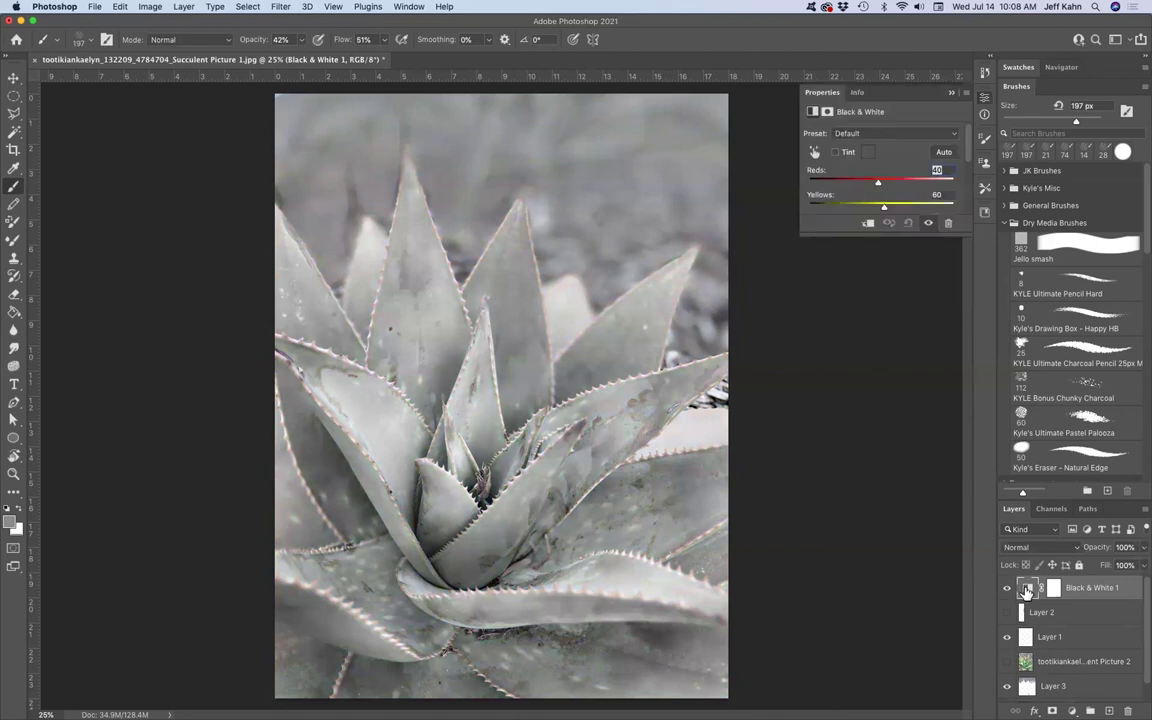
{"action": "left_click_drag", "start_coordinate": [832, 100], "coordinate": [797, 296]}
{"action": "left_click_drag", "start_coordinate": [934, 429], "coordinate": [953, 612]}
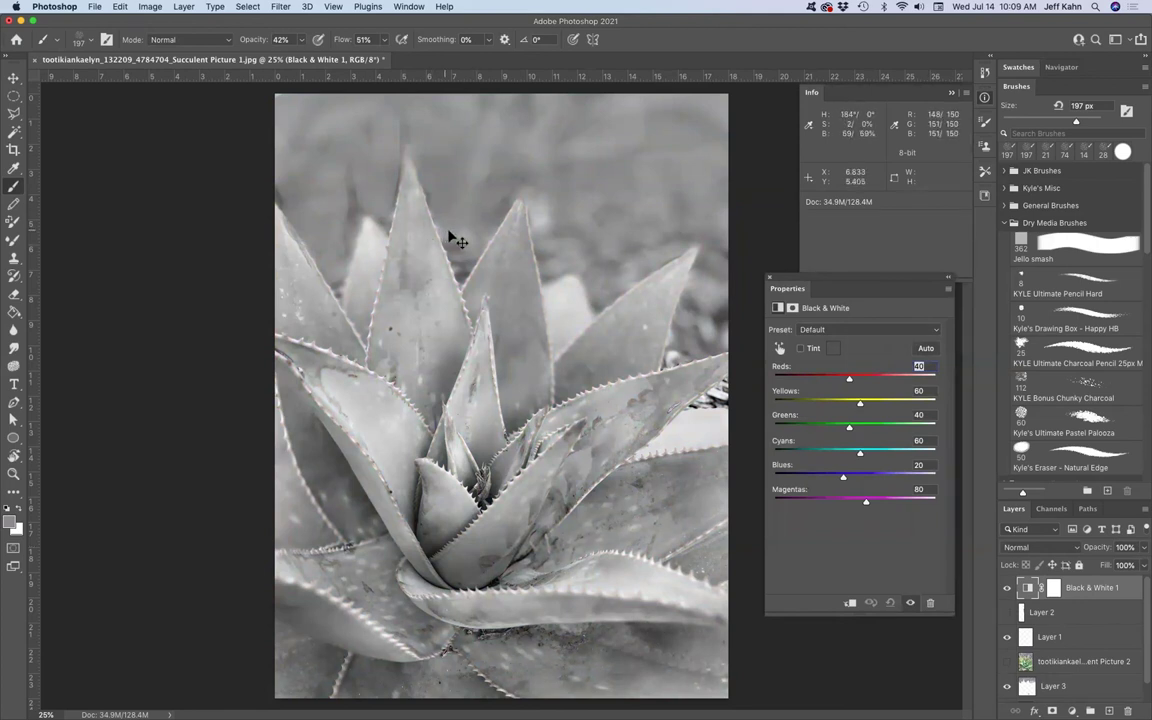
- In Preview, open Tools > Adjust Color for Succulent Picture 2.jpg
{"action": "key", "text": "super+Tab"}
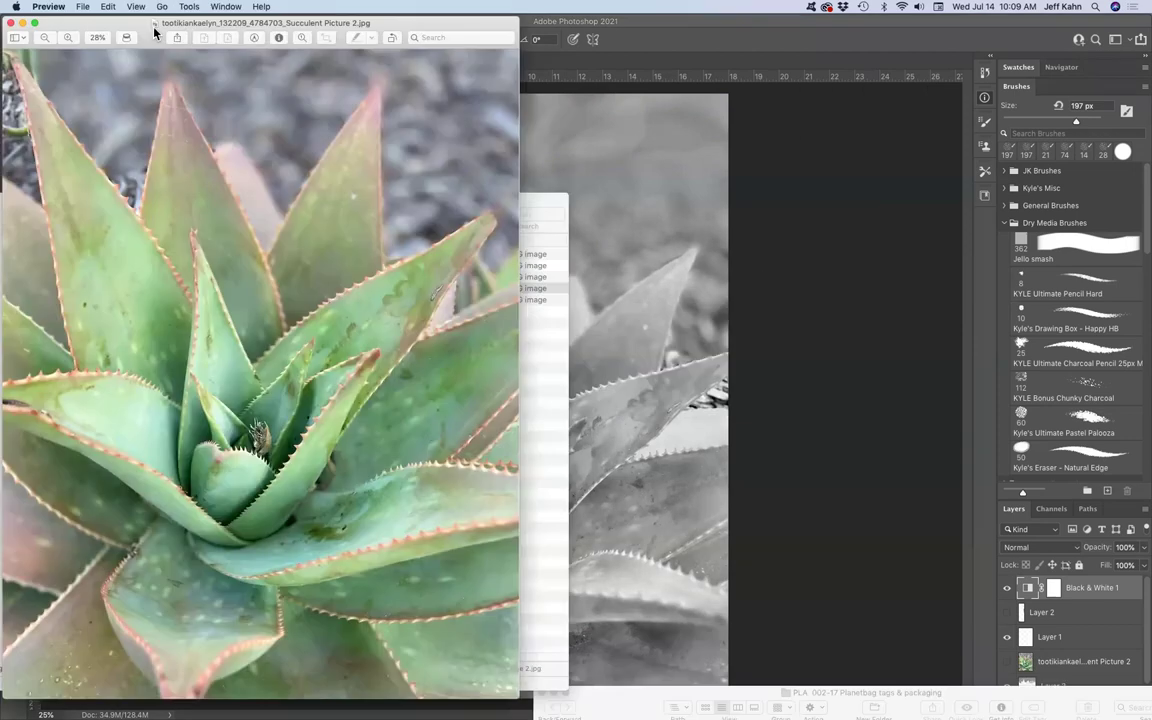
{"action": "left_click", "coordinate": [478, 355]}
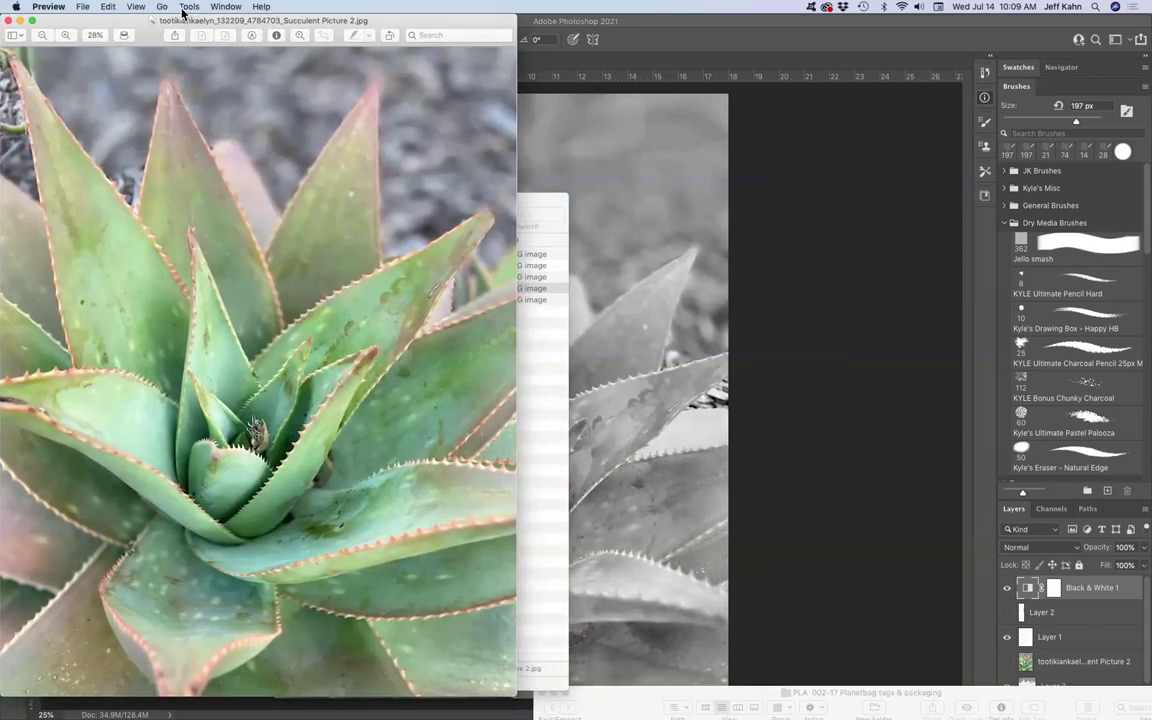
{"action": "left_click", "coordinate": [190, 7]}
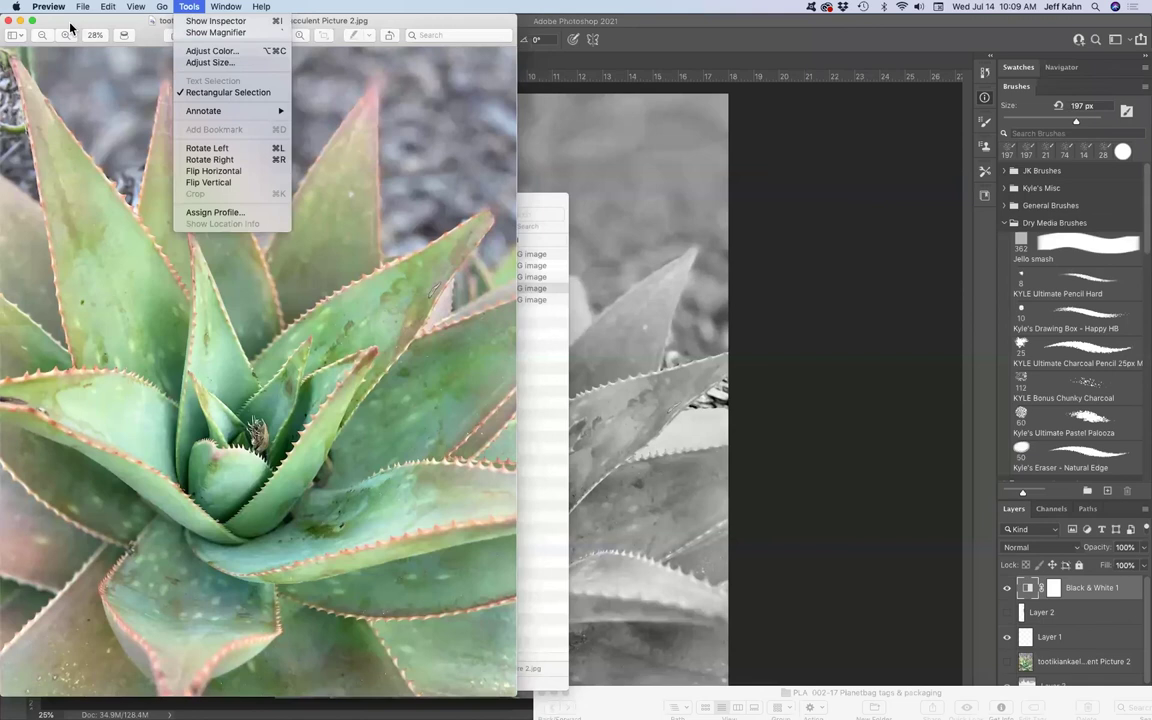
{"action": "mouse_move", "coordinate": [49, 11]}
{"action": "mouse_move", "coordinate": [181, 8]}
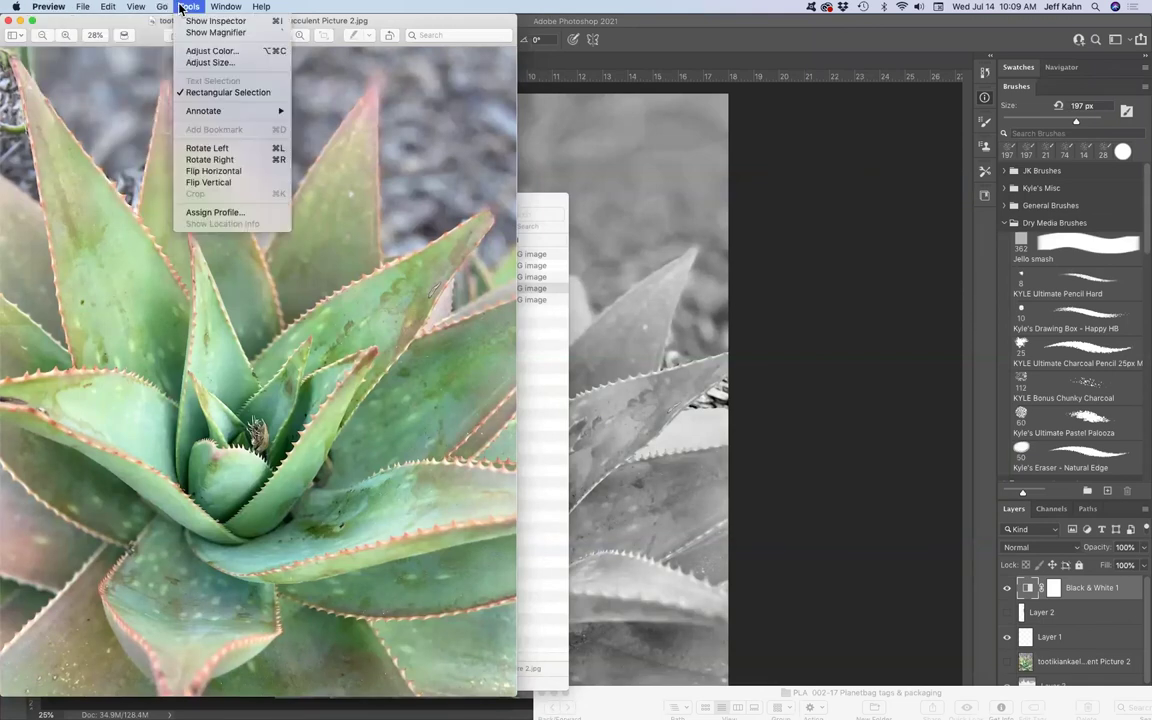
{"action": "left_click", "coordinate": [225, 54]}
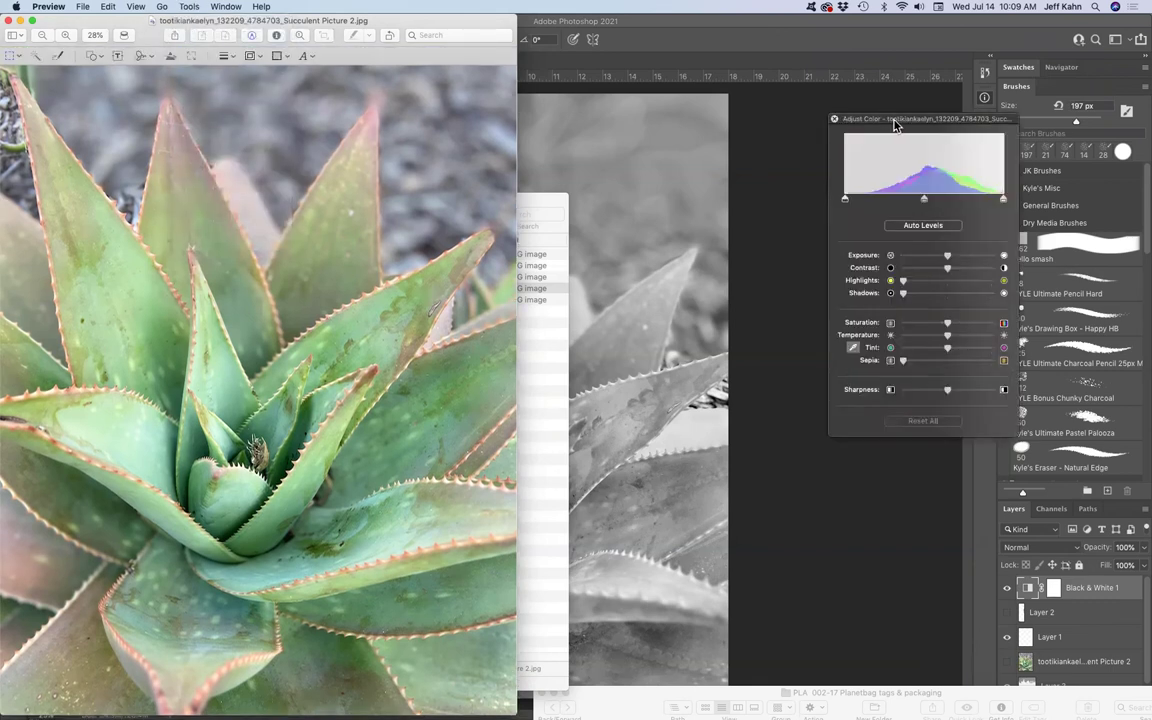
{"action": "left_click_drag", "start_coordinate": [894, 124], "coordinate": [439, 140]}
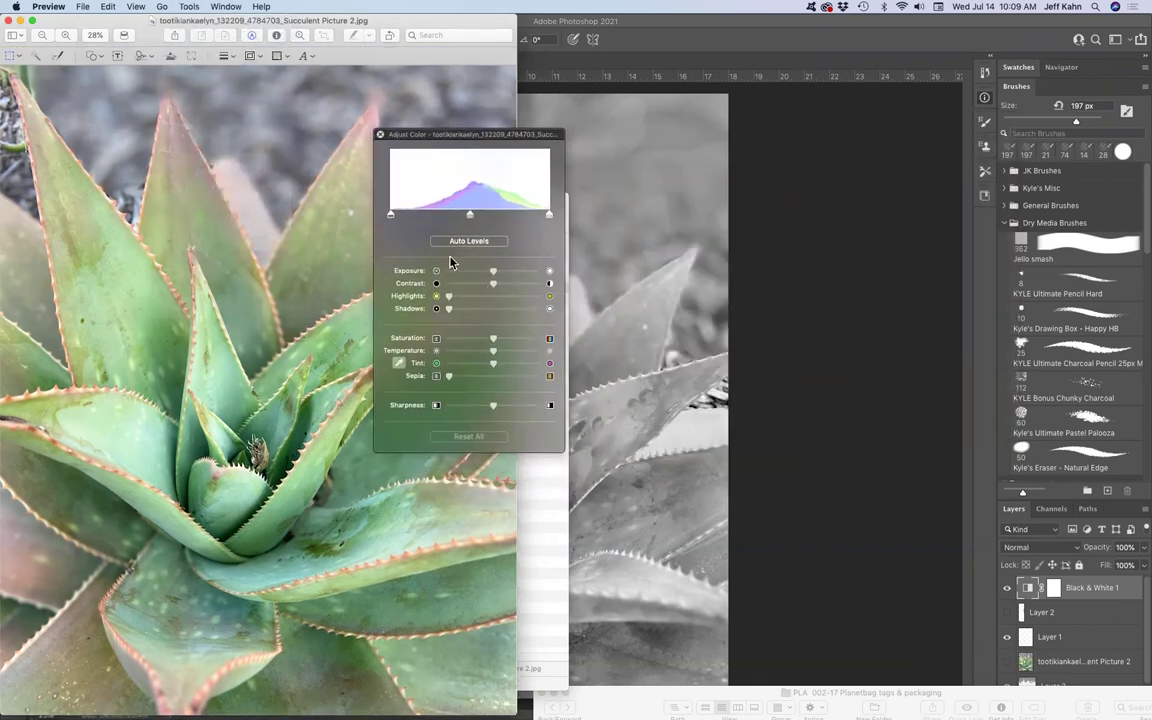
- Try the Saturation and level sliders, then Reset All to restore the original colours
{"action": "left_click_drag", "start_coordinate": [495, 343], "coordinate": [333, 420]}
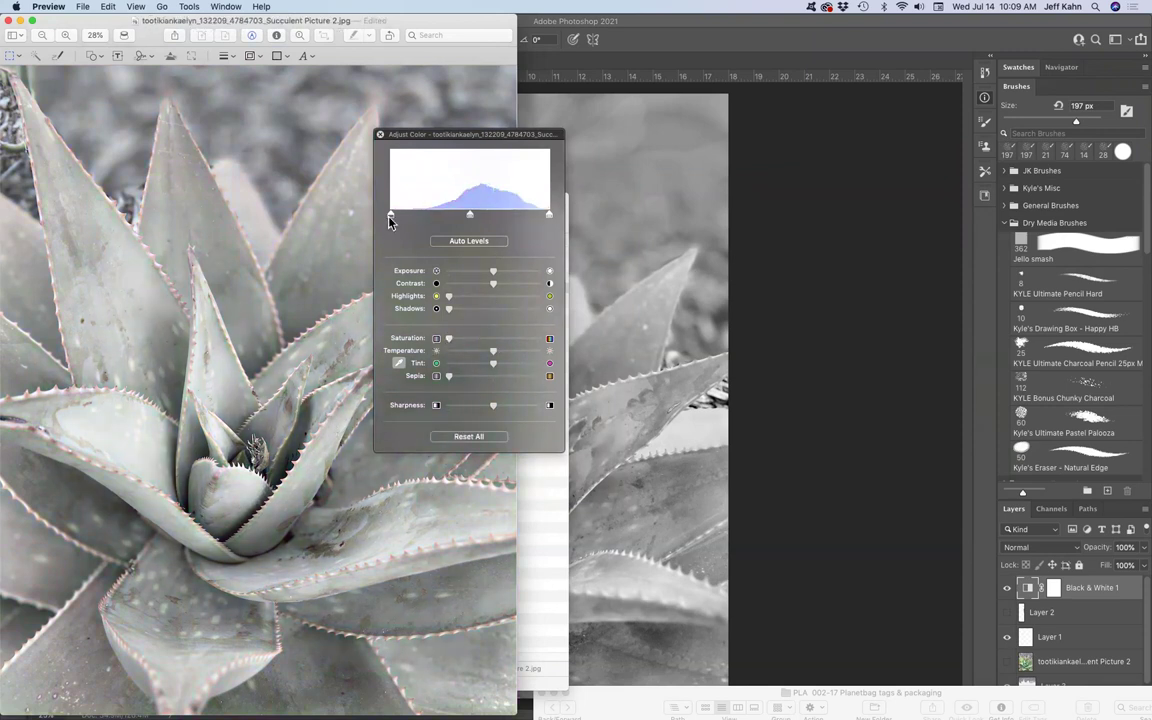
{"action": "left_click_drag", "start_coordinate": [391, 214], "coordinate": [429, 224]}
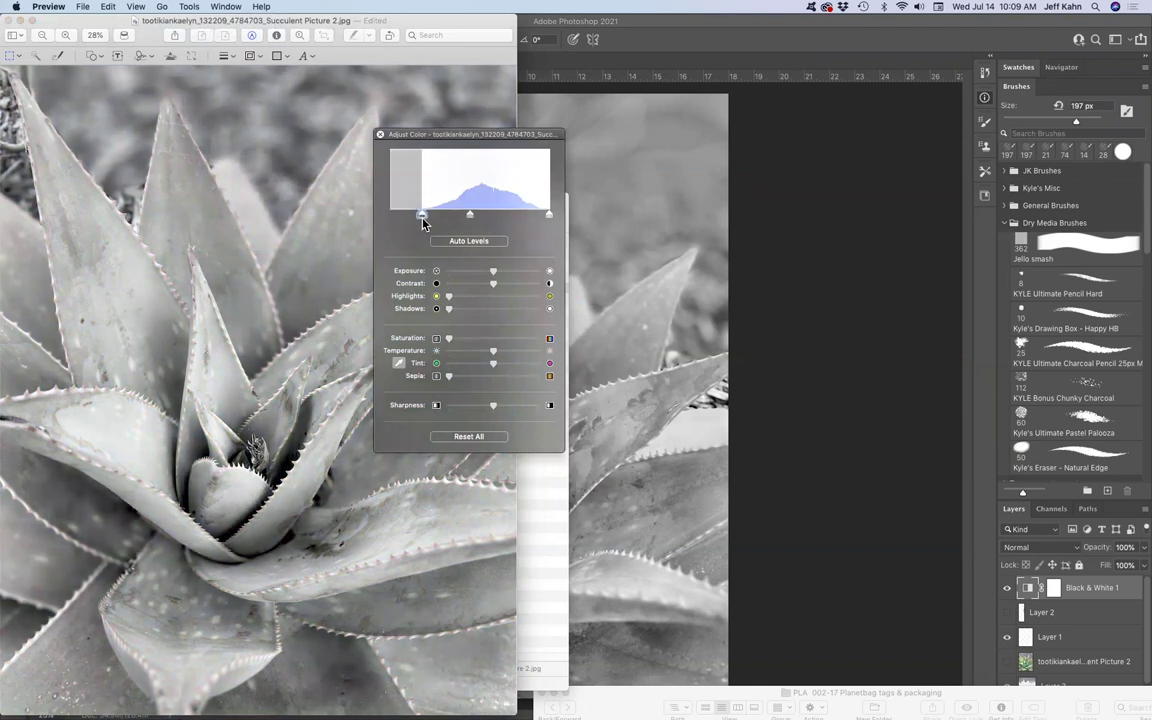
{"action": "left_click_drag", "start_coordinate": [548, 220], "coordinate": [541, 220]}
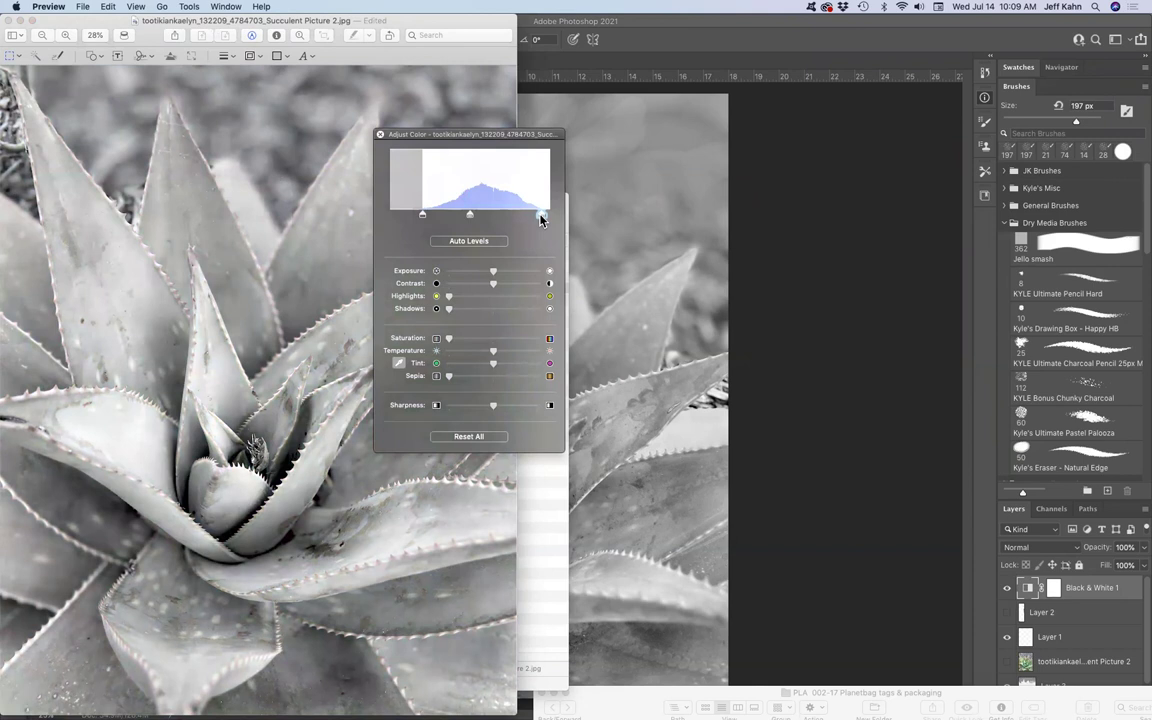
{"action": "left_click_drag", "start_coordinate": [541, 220], "coordinate": [560, 211]}
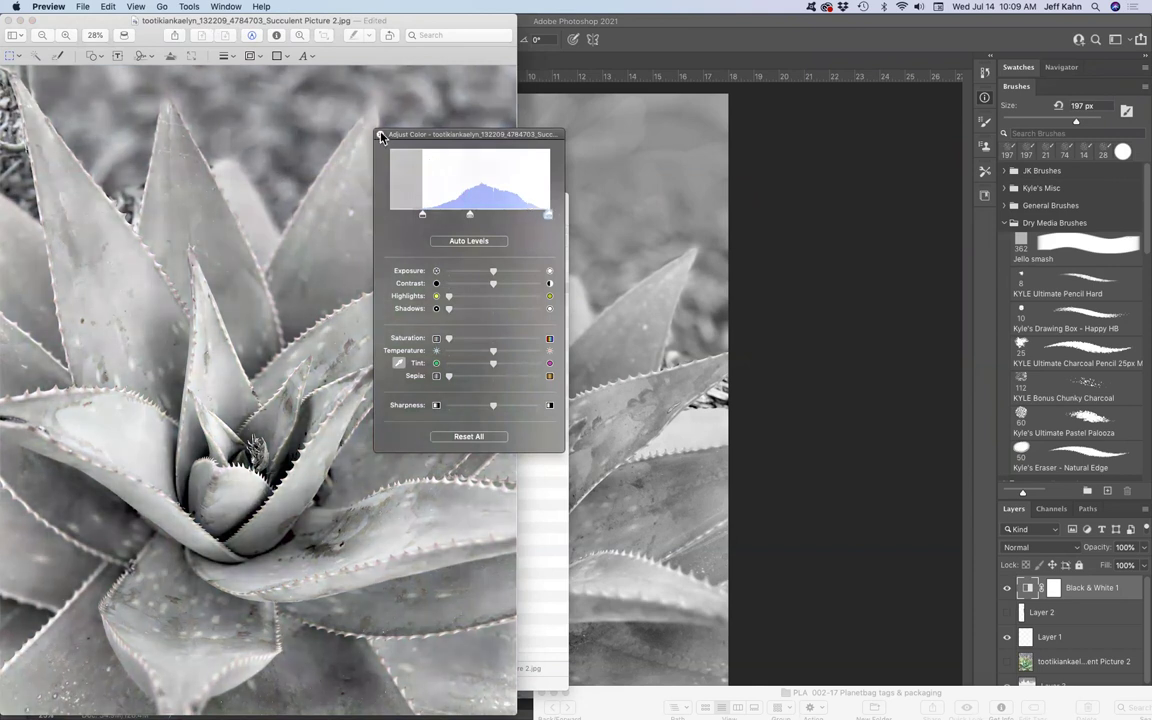
{"action": "left_click", "coordinate": [466, 436]}
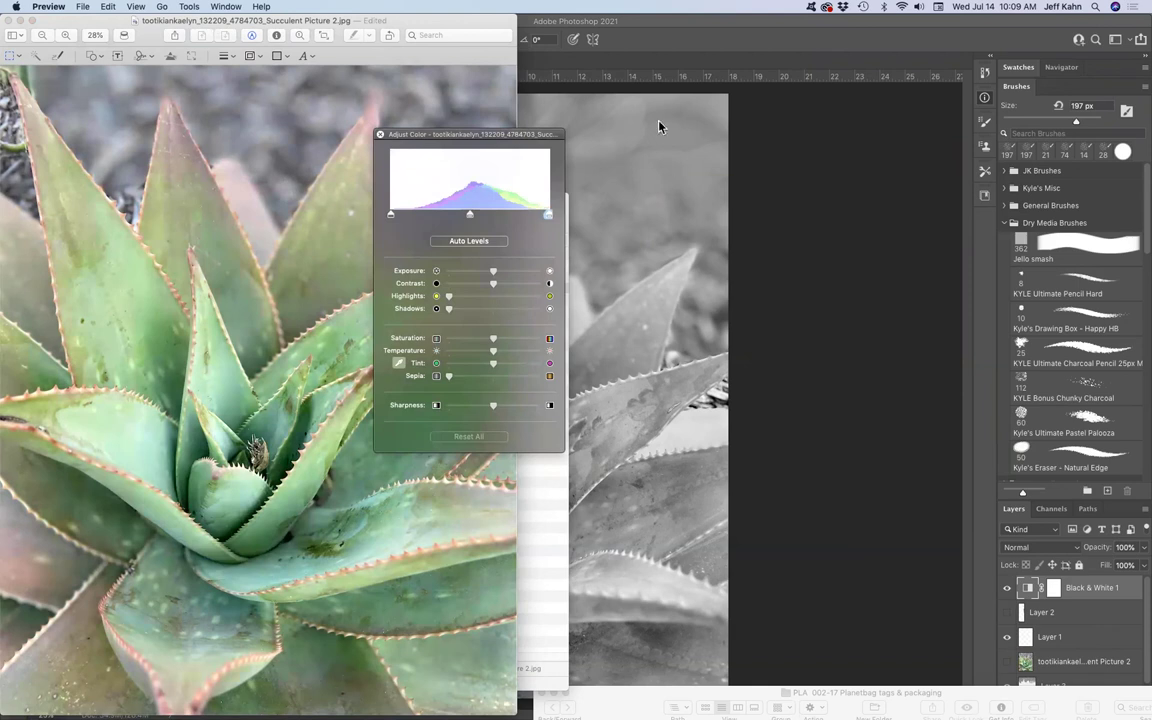
- Back in Photoshop, set the Black & White Greens slider to 35
{"action": "left_click", "coordinate": [576, 22]}
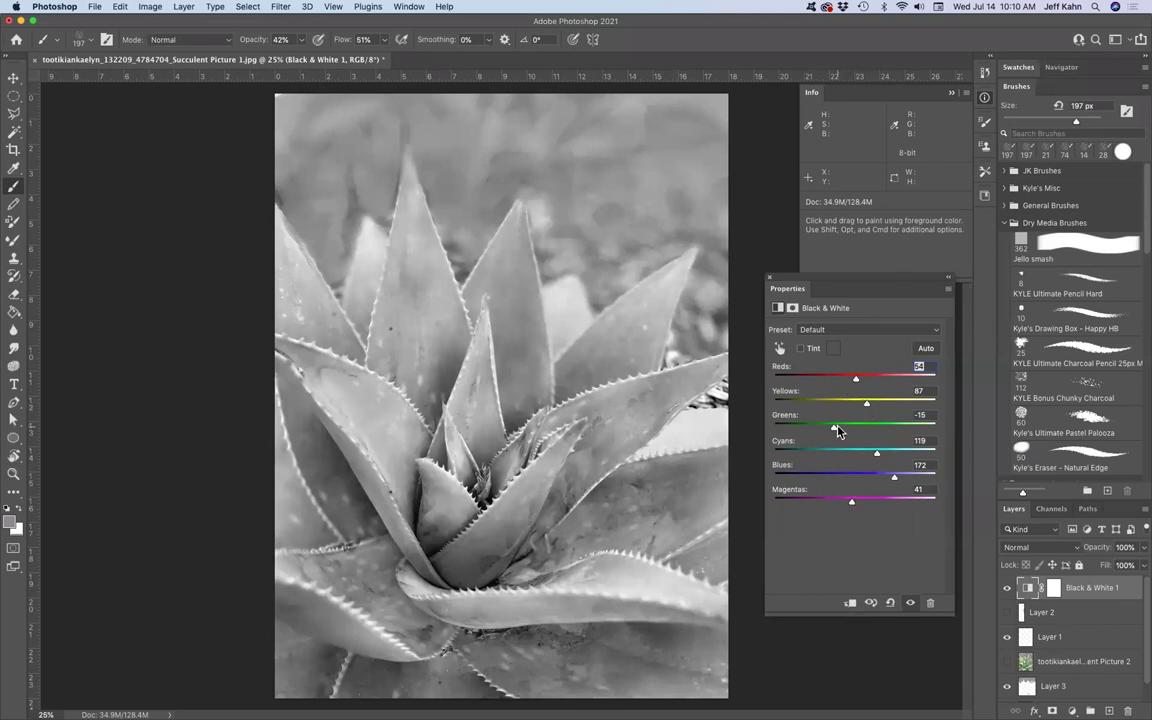
{"action": "left_click_drag", "start_coordinate": [812, 430], "coordinate": [850, 428]}
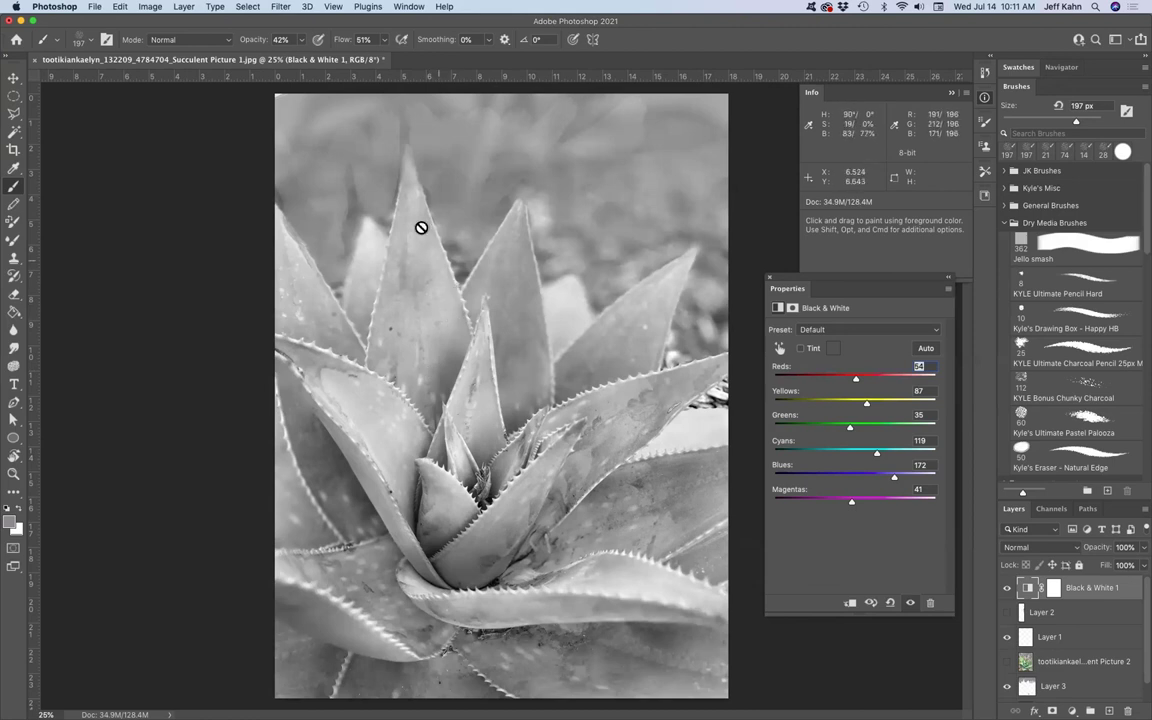
{"action": "left_click", "coordinate": [351, 306]}
{"action": "left_click", "coordinate": [665, 241]}
{"action": "scroll", "coordinate": [295, 408], "scroll_direction": "up", "scroll_amount": 5}
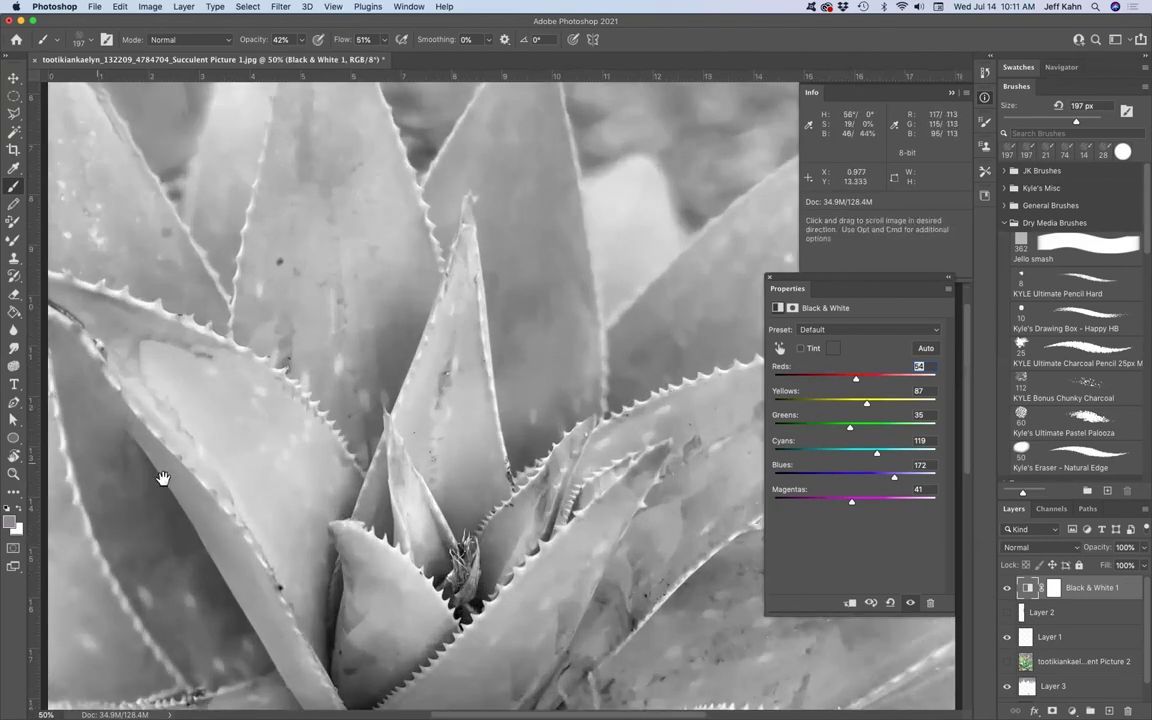
{"action": "scroll", "coordinate": [338, 355], "scroll_direction": "down", "scroll_amount": 5}
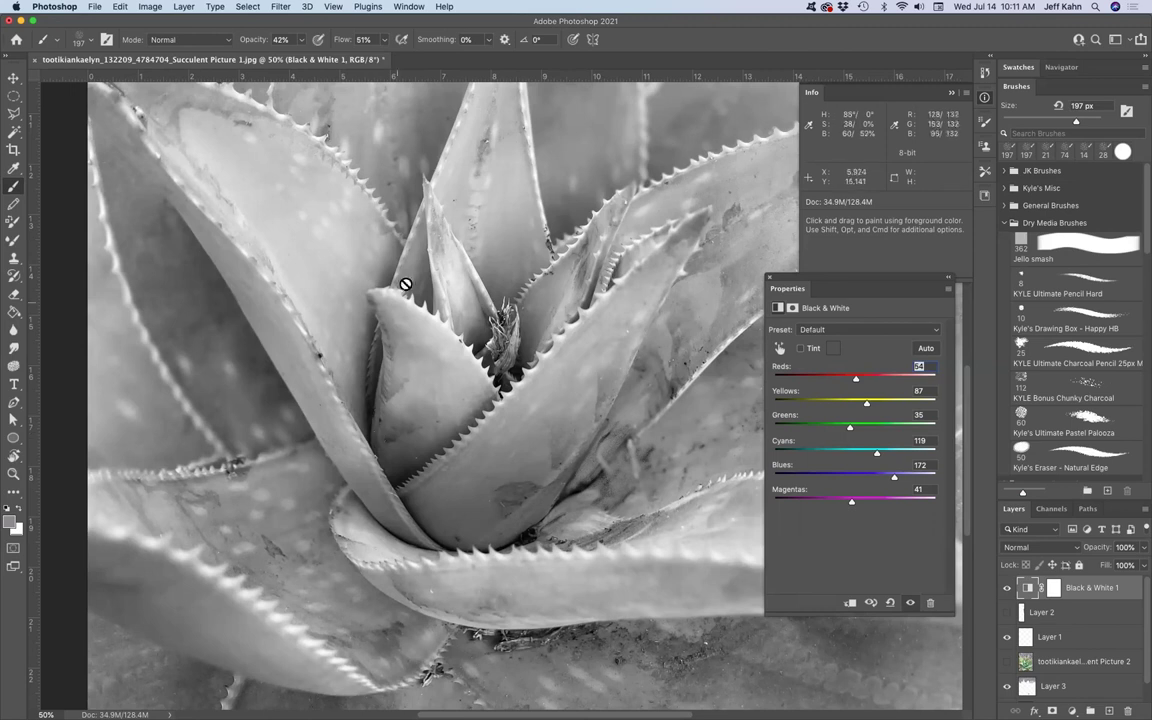
{"action": "key", "text": "super+minus"}
{"action": "key", "text": "super+minus"}
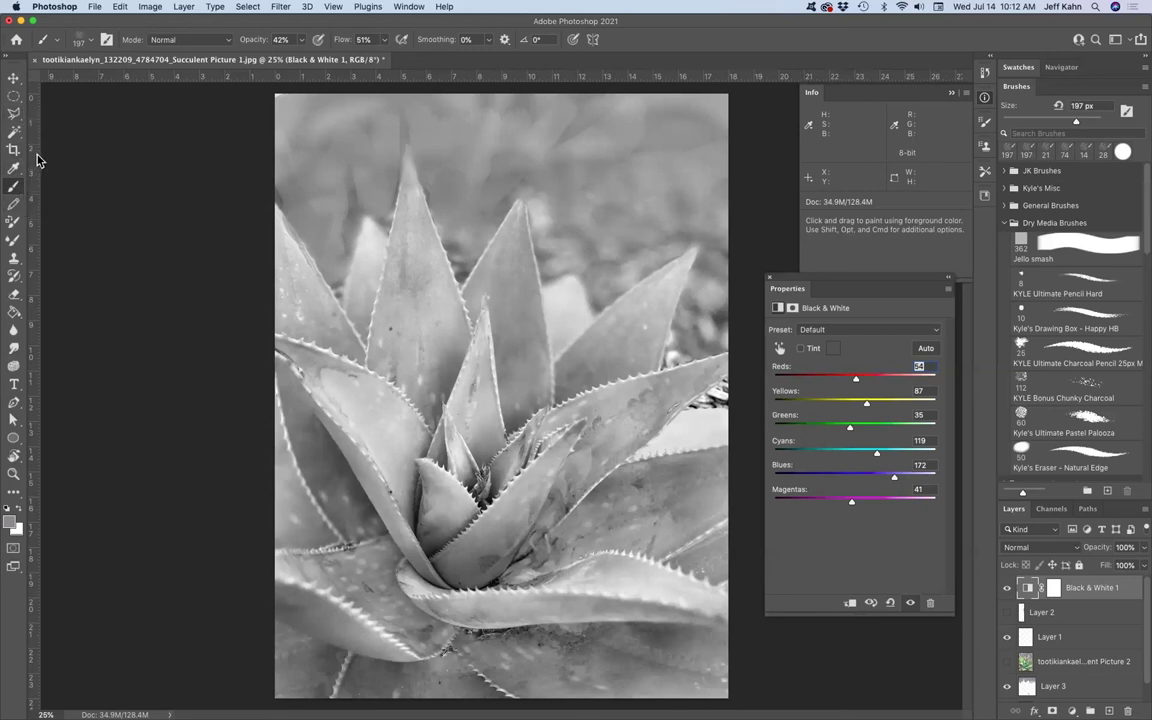
- Place vertical guides at 4.5, 9 and 13.5 inches, undoing one misplaced guide
{"action": "left_click_drag", "start_coordinate": [36, 150], "coordinate": [501, 104]}
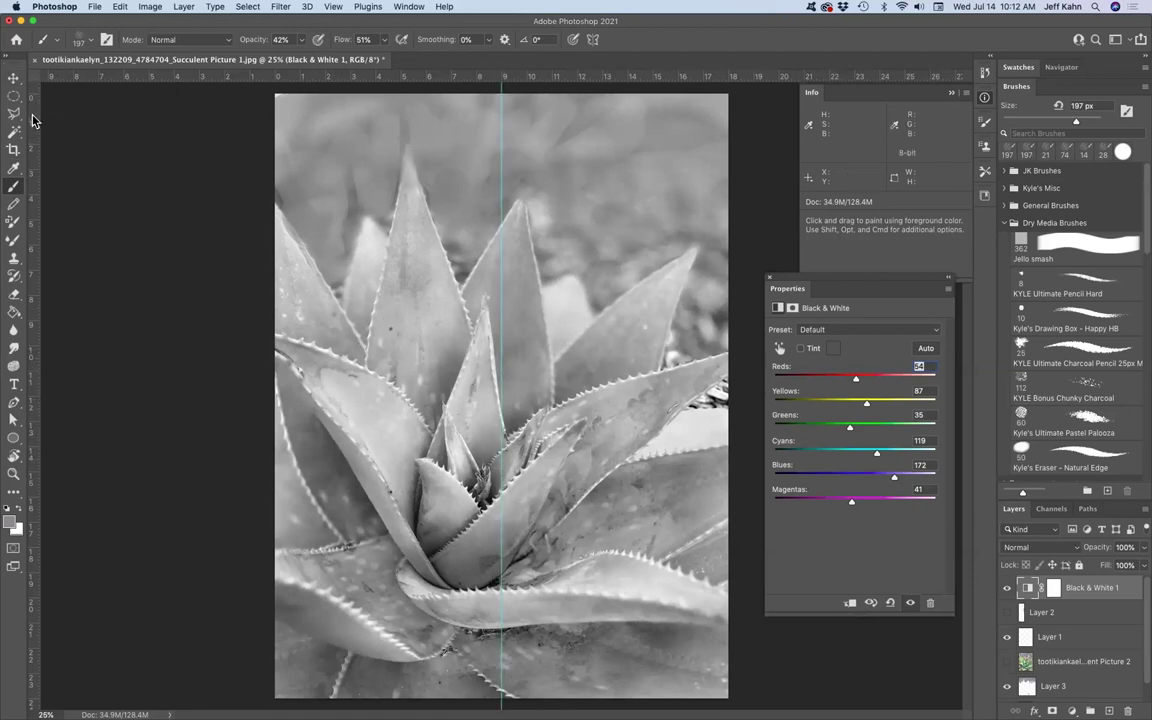
{"action": "left_click_drag", "start_coordinate": [33, 120], "coordinate": [392, 104]}
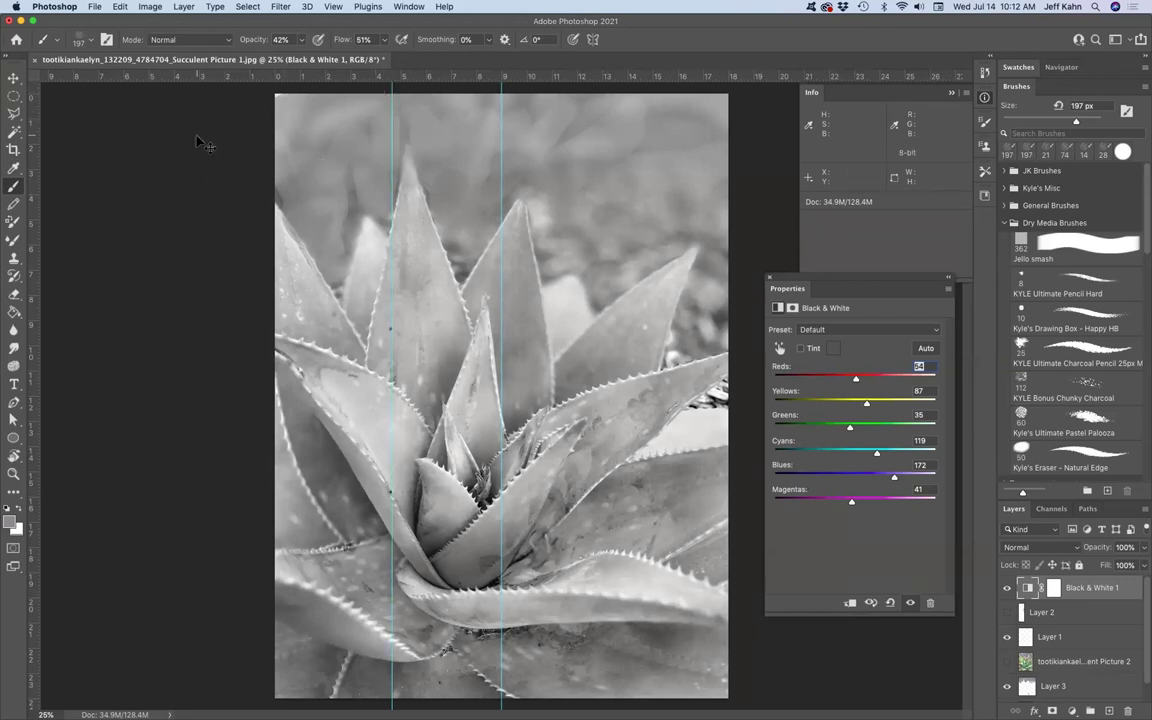
{"action": "key", "text": "super+z"}
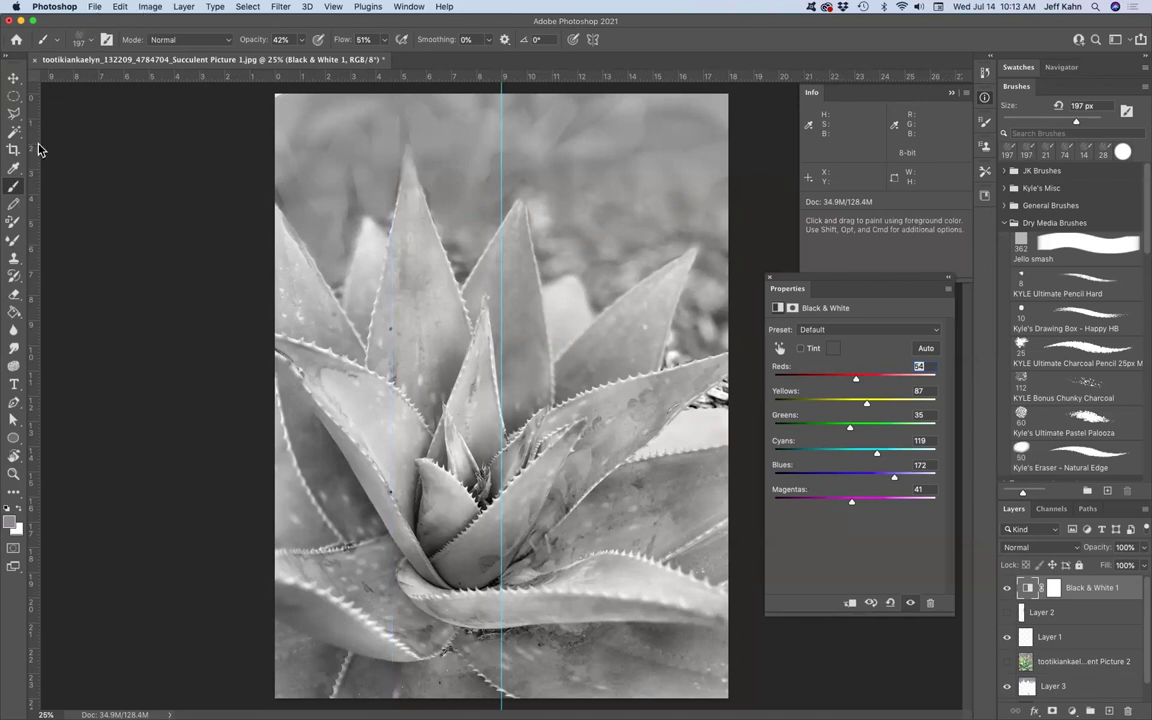
{"action": "left_click_drag", "start_coordinate": [37, 150], "coordinate": [389, 90]}
{"action": "left_click_drag", "start_coordinate": [37, 168], "coordinate": [614, 101]}
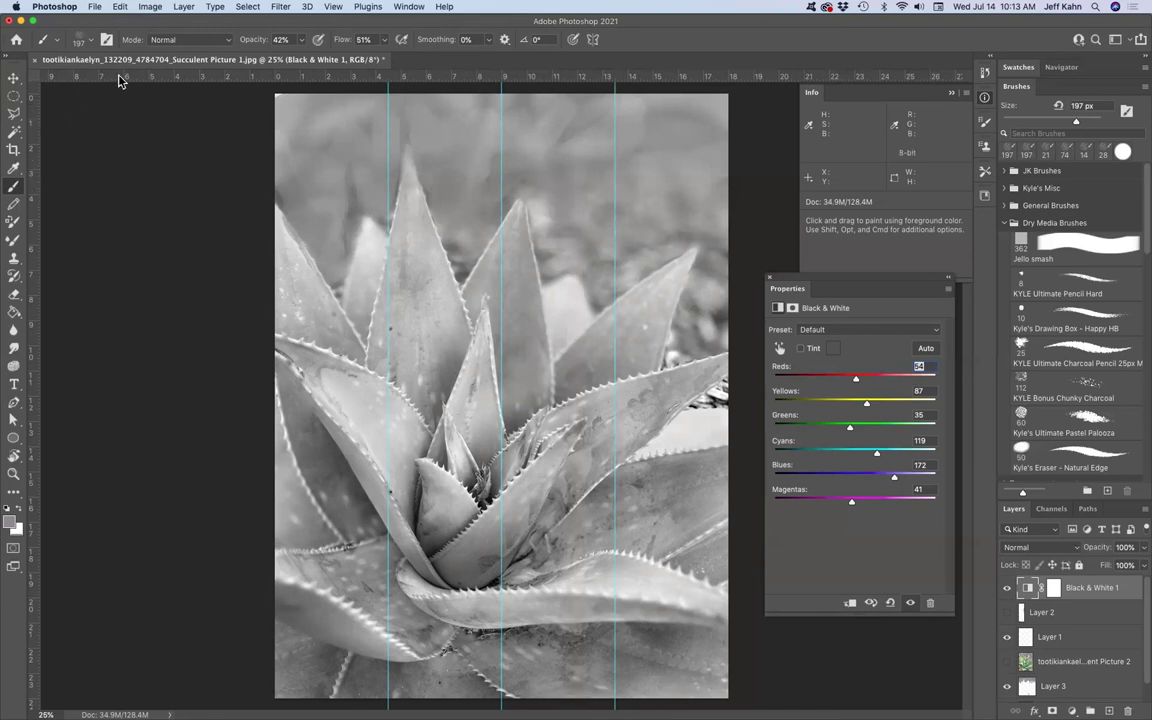
- Place horizontal guides at about 4.5 and 9 inches, then drop a third one lower down
{"action": "left_click_drag", "start_coordinate": [118, 81], "coordinate": [116, 192]}
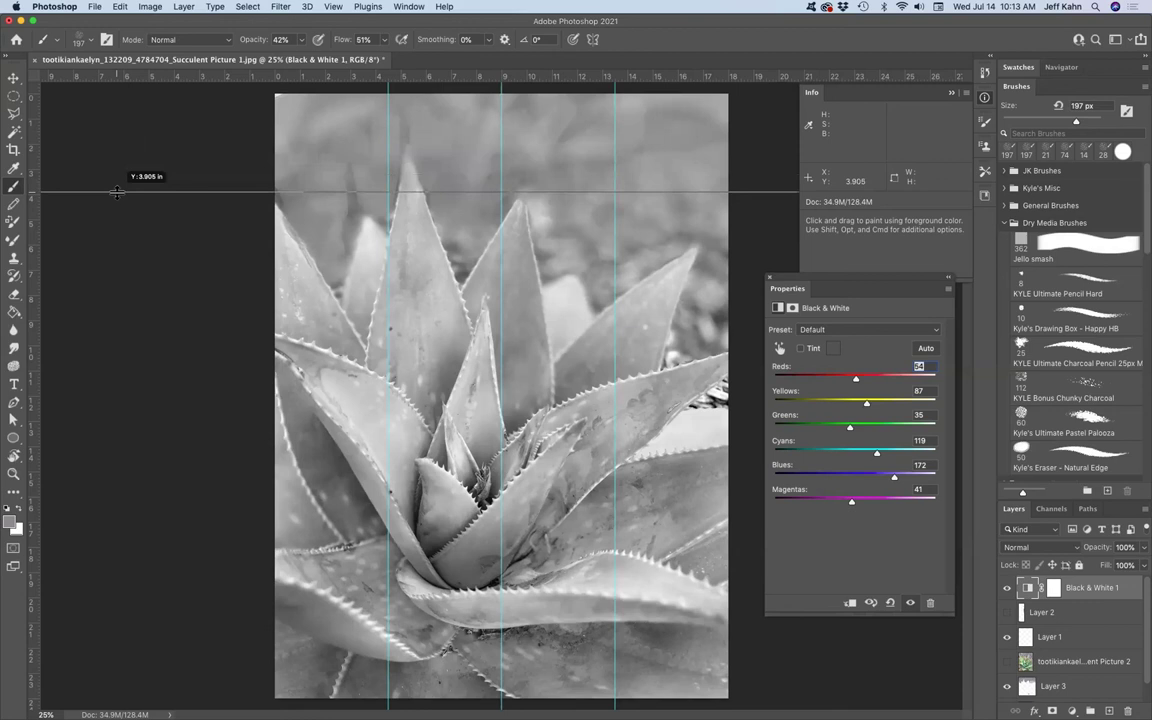
{"action": "left_click_drag", "start_coordinate": [116, 192], "coordinate": [116, 207]}
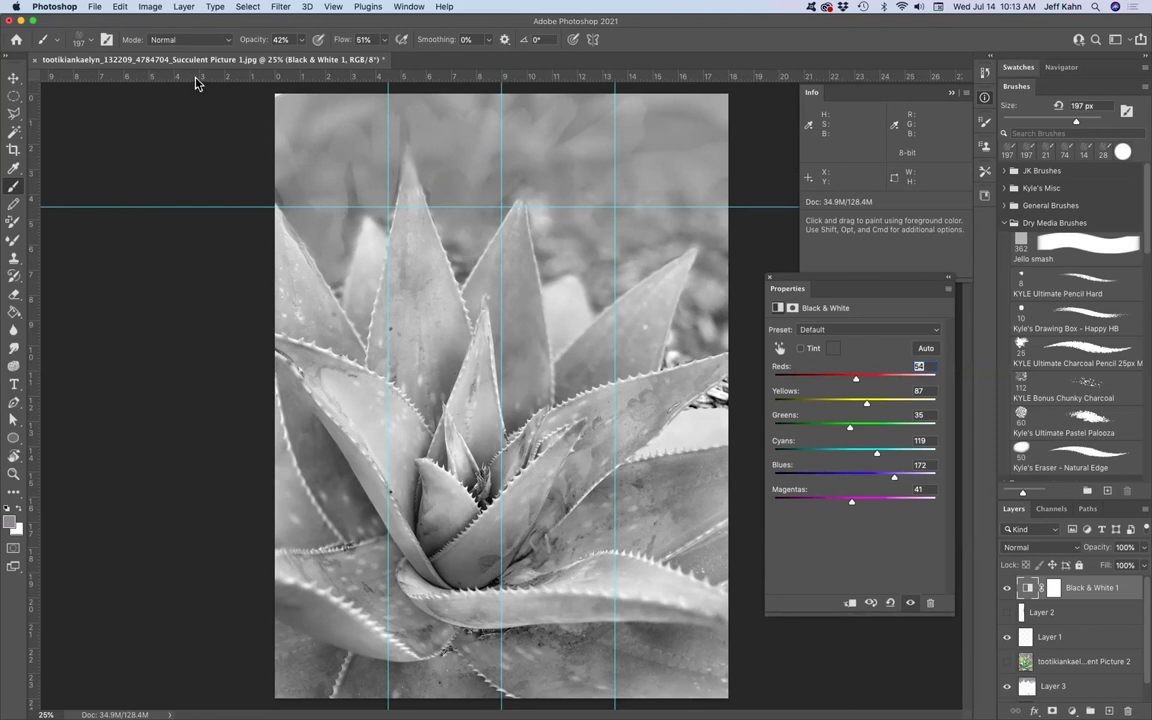
{"action": "left_click_drag", "start_coordinate": [196, 84], "coordinate": [207, 320]}
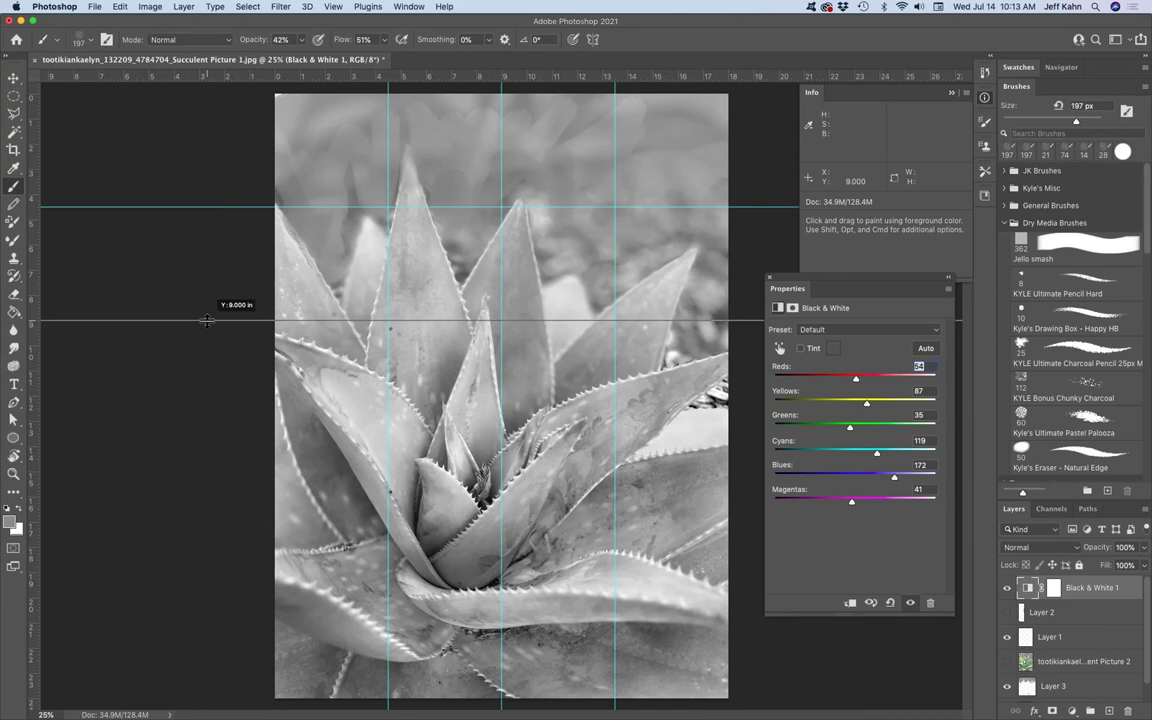
{"action": "left_click_drag", "start_coordinate": [207, 320], "coordinate": [206, 321]}
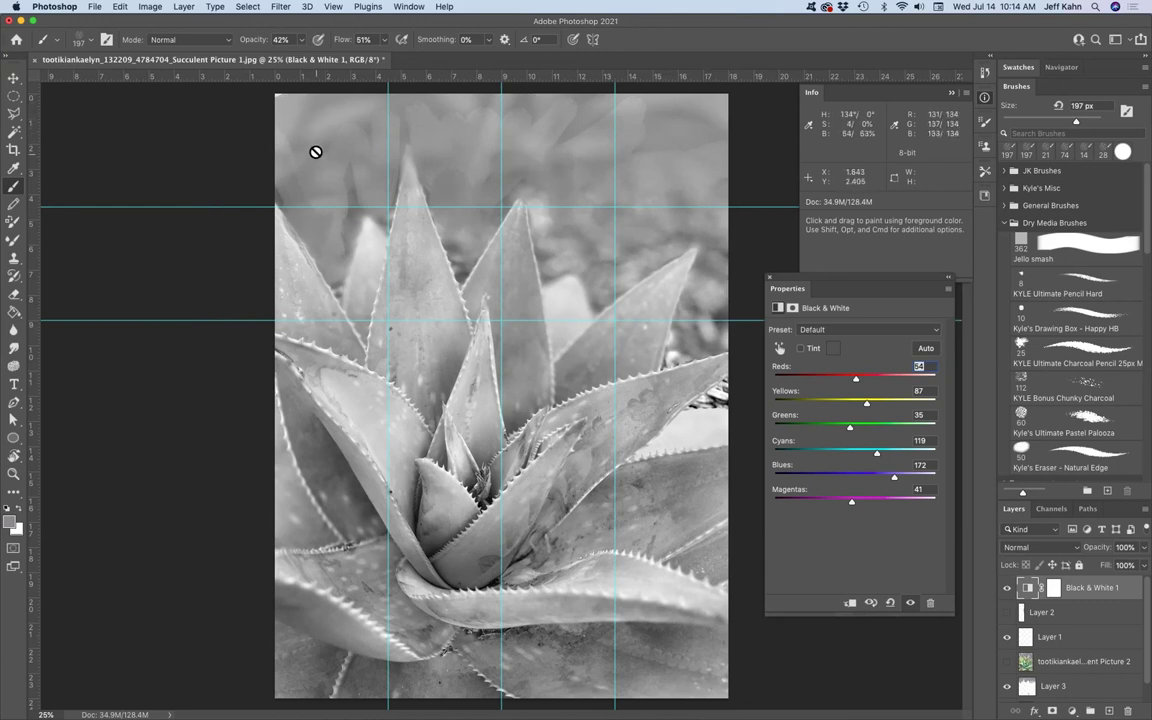
{"action": "left_click_drag", "start_coordinate": [216, 75], "coordinate": [199, 435]}
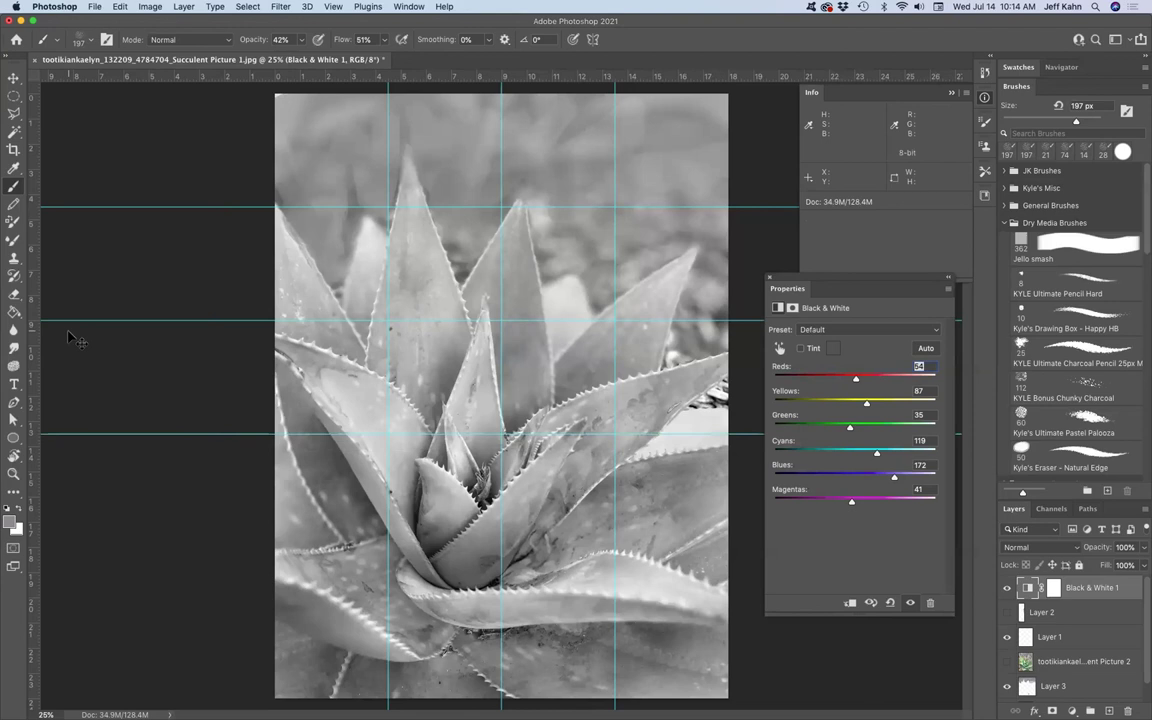
- Undo the extra guide, bring Photoshop back to the front, and add a horizontal guide low on the photo
{"action": "key", "text": "super+z"}
{"action": "key", "text": "F11"}
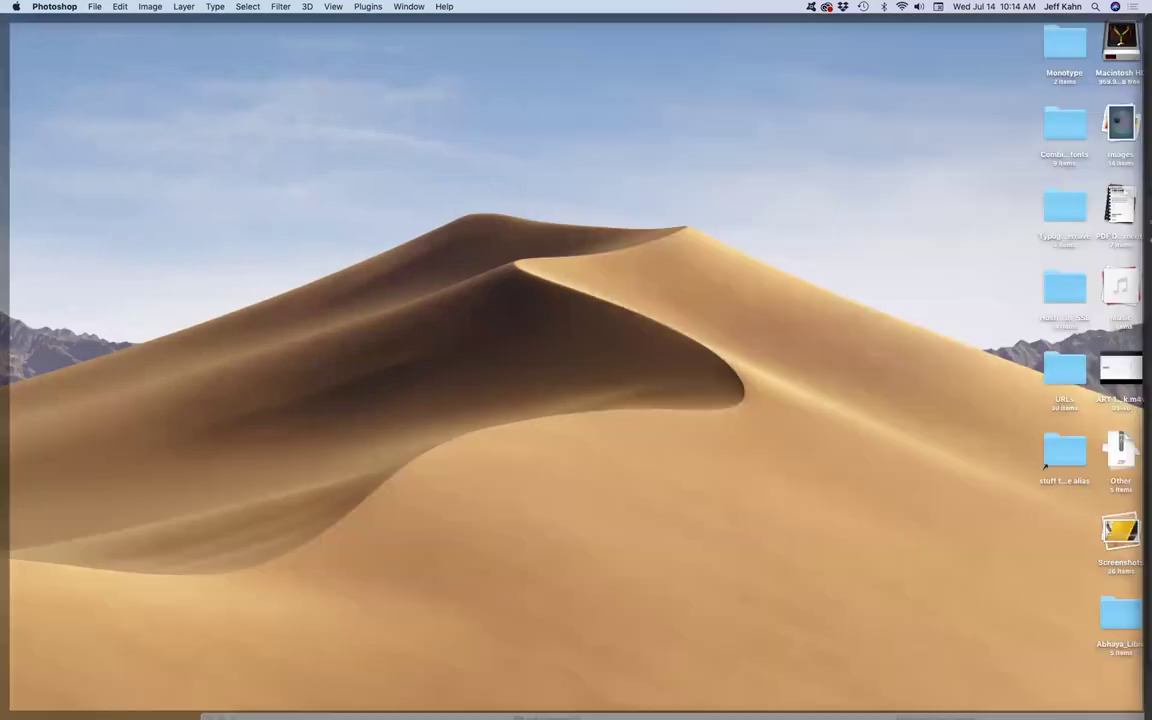
{"action": "key", "text": "super+Tab"}
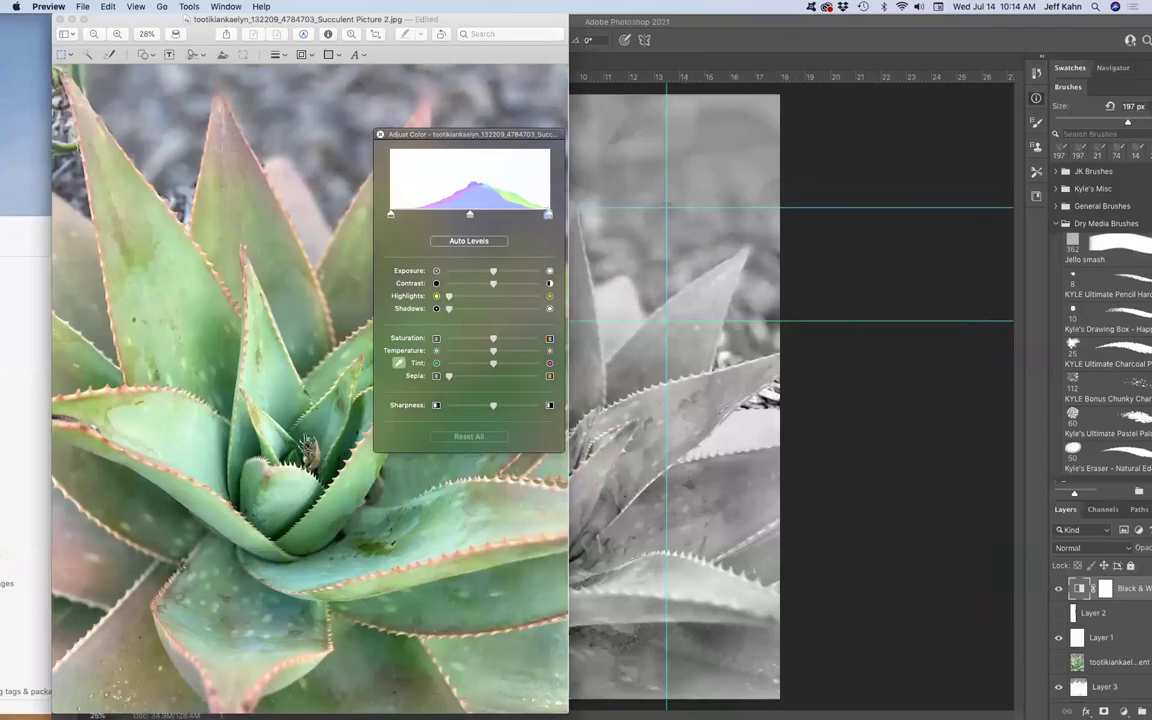
{"action": "key", "text": "super+Tab"}
{"action": "left_click_drag", "start_coordinate": [200, 76], "coordinate": [200, 634]}
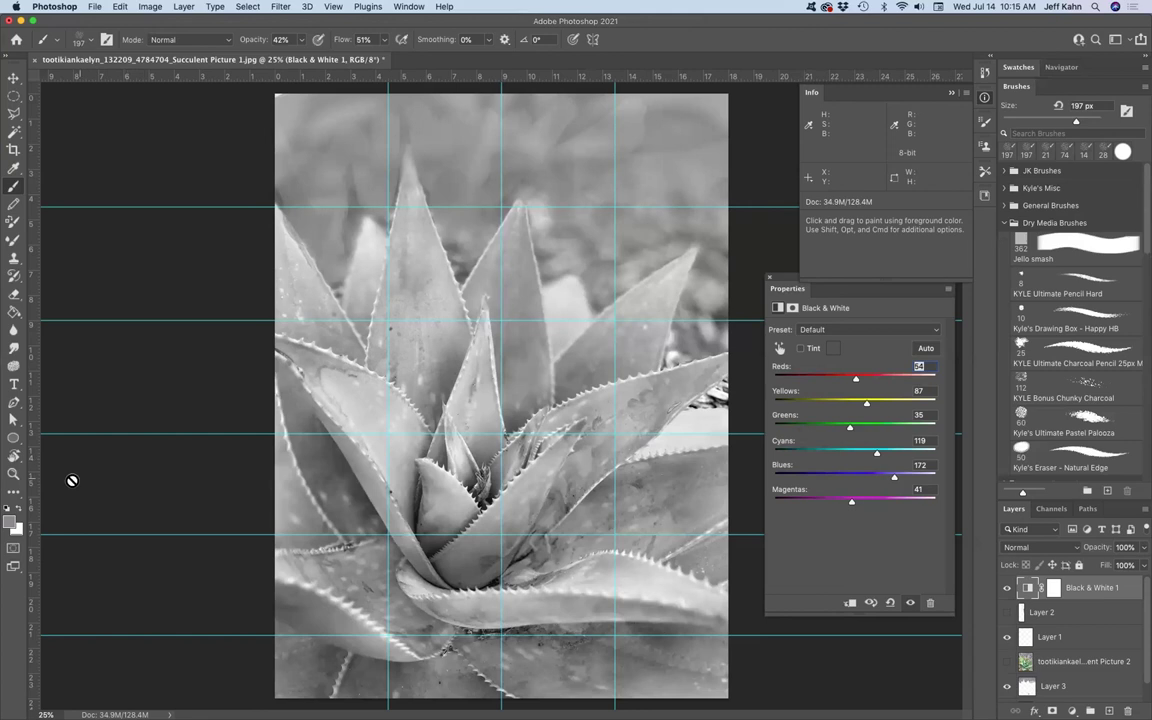
- Select the Elliptical Marquee tool, with 0 px feather and anti-aliasing on
{"action": "left_click", "coordinate": [9, 94]}
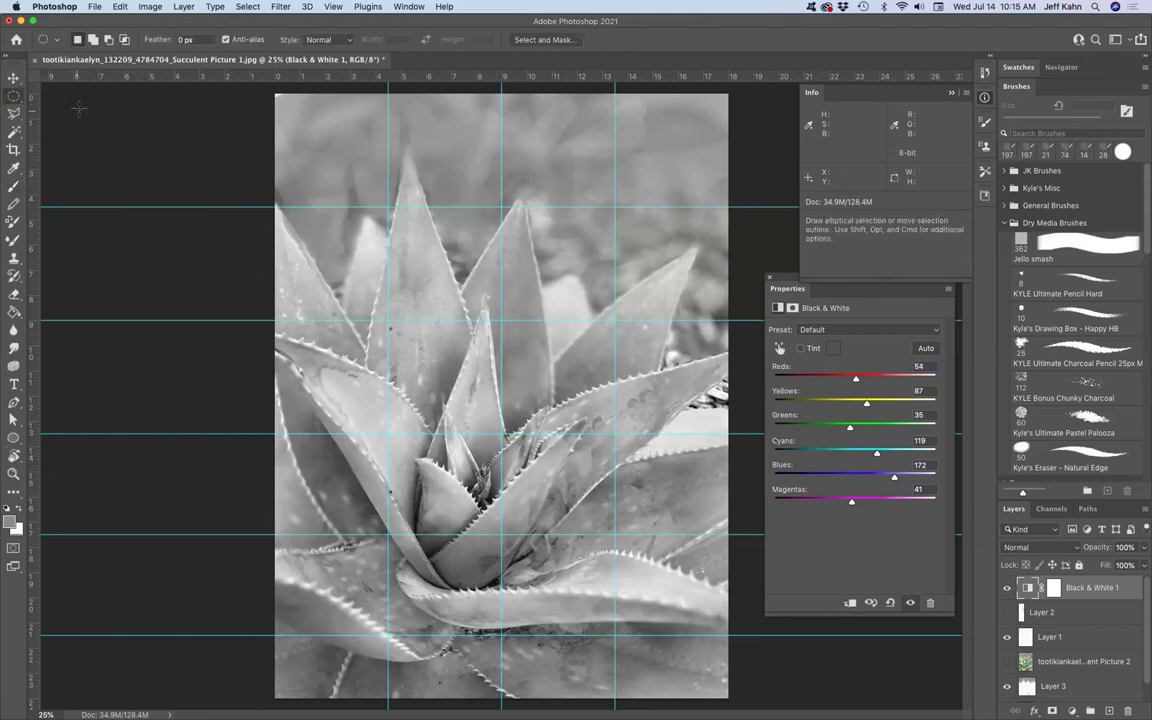